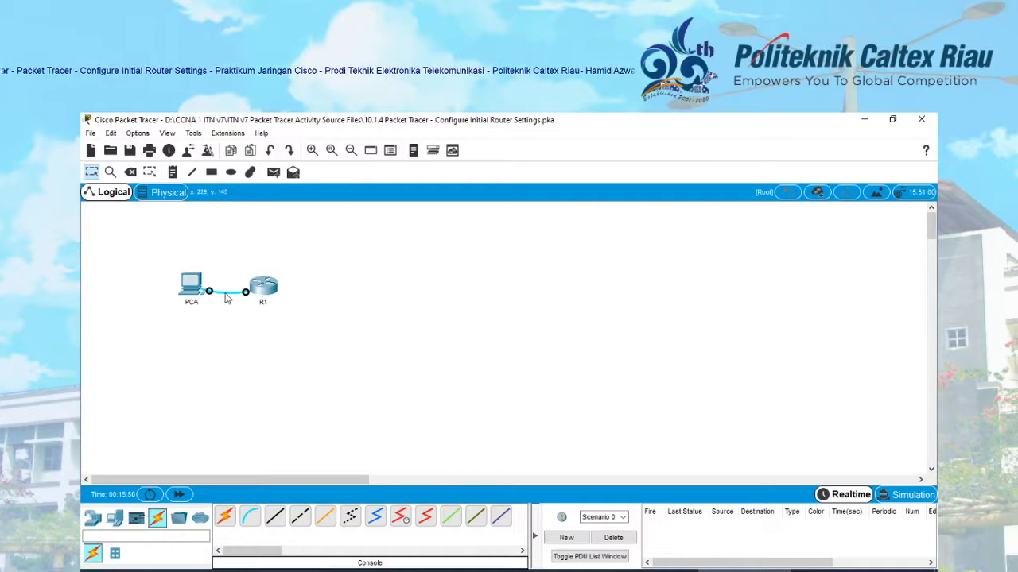
- Delete the cable between PCA and R1 with the Delete tool
key(Delete)
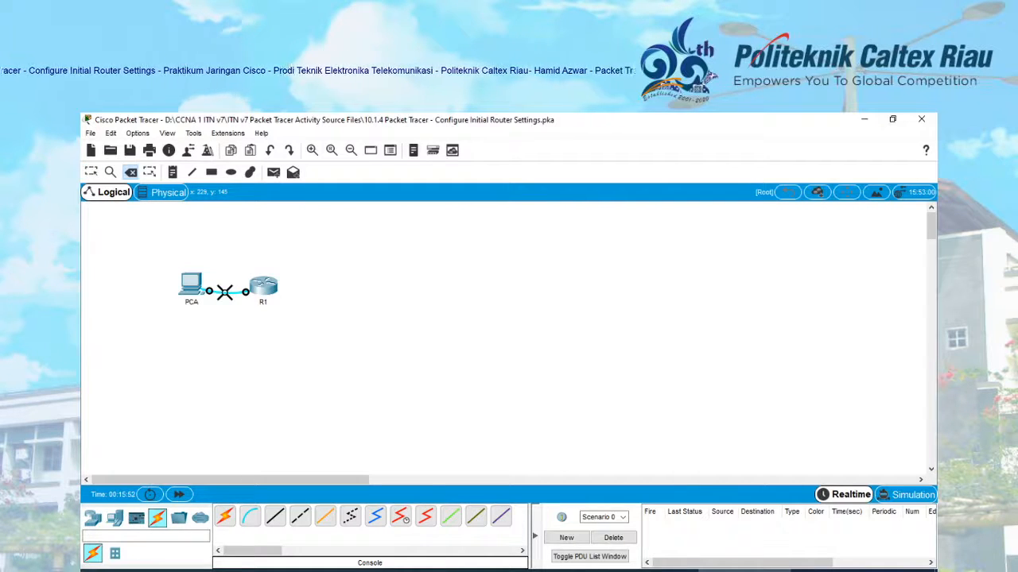
click(225, 292)
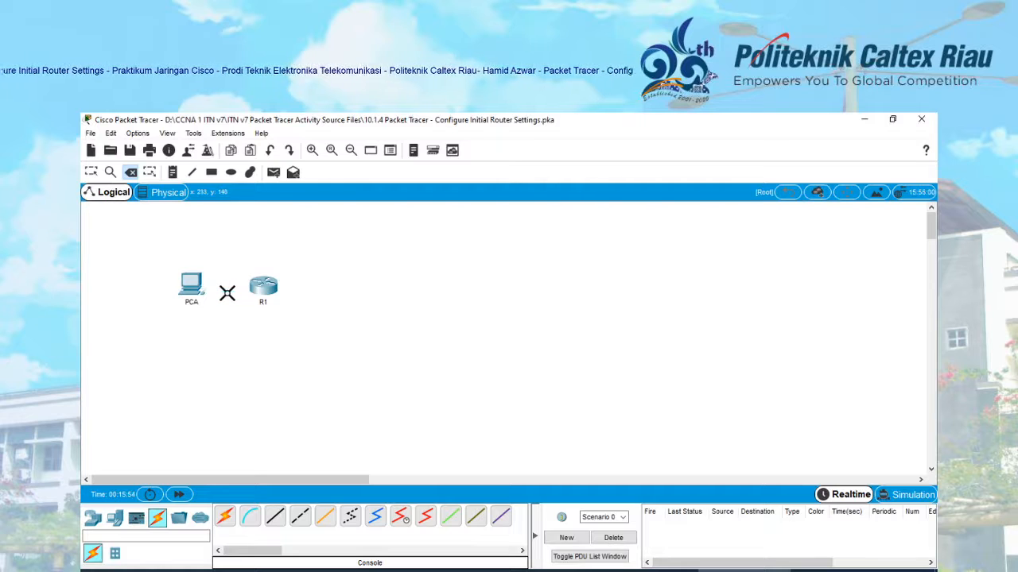
key(Escape)
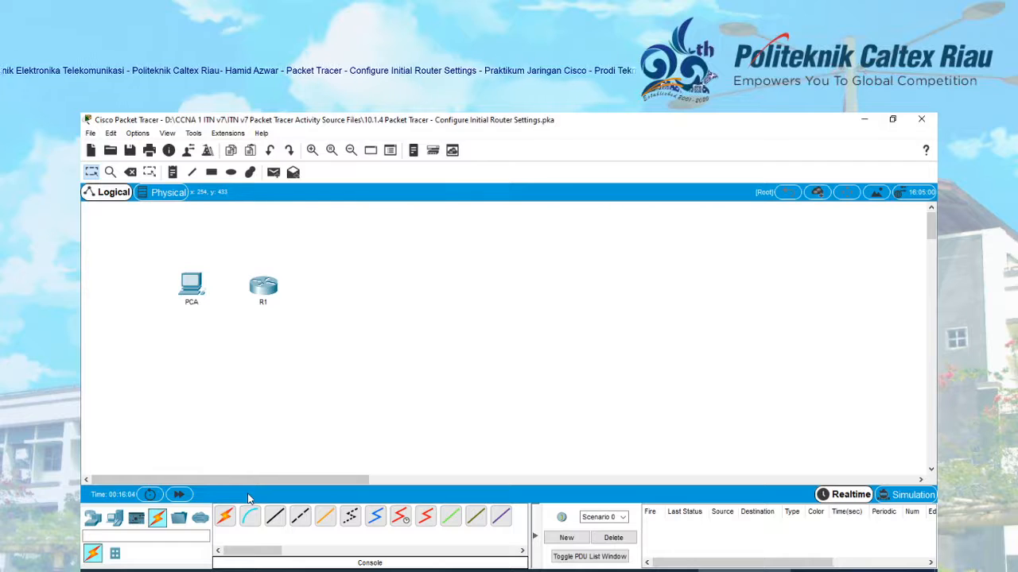
click(157, 520)
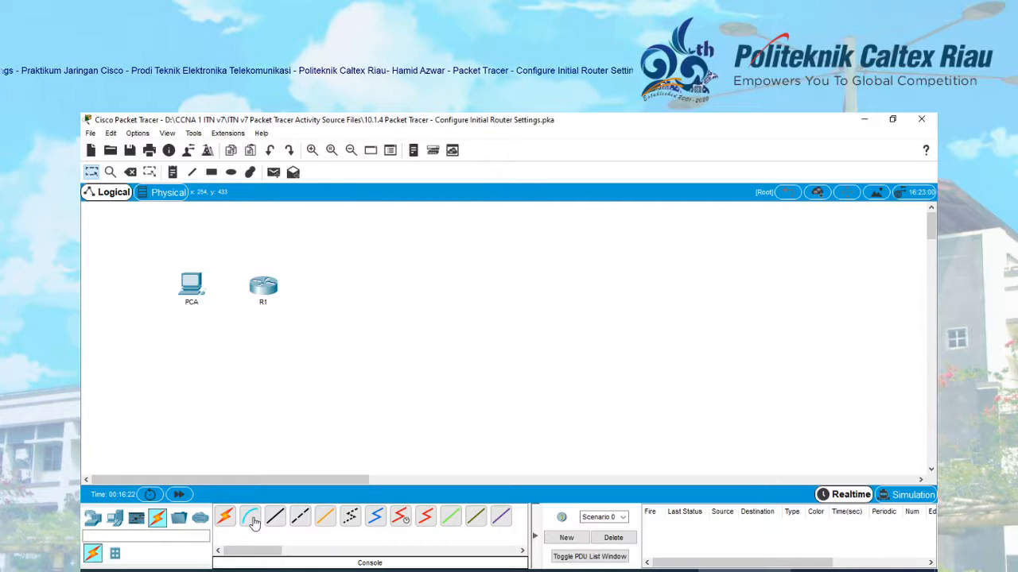
- Connect a console cable from PCA's RS 232 port to R1's Console port
click(251, 518)
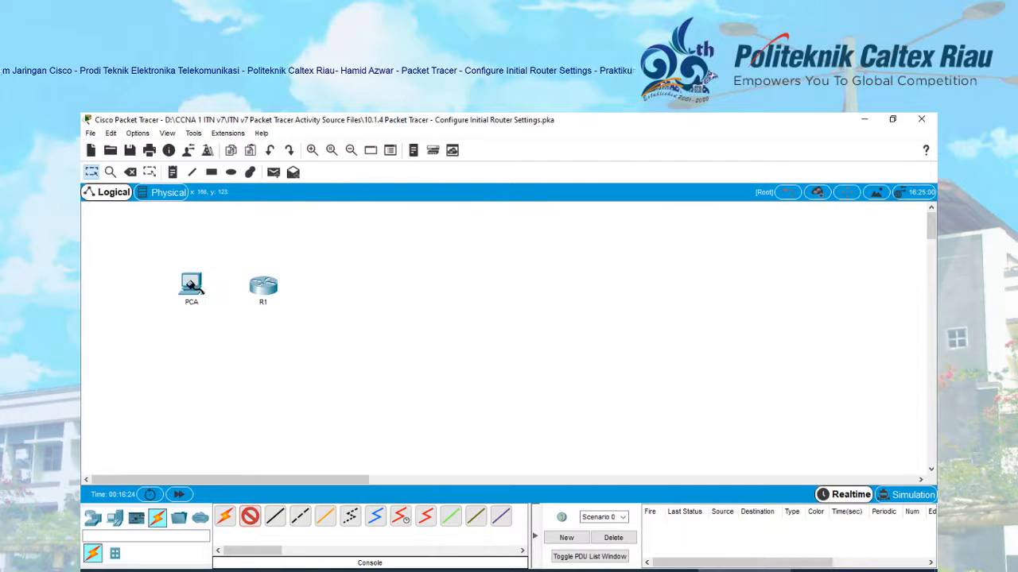
click(189, 284)
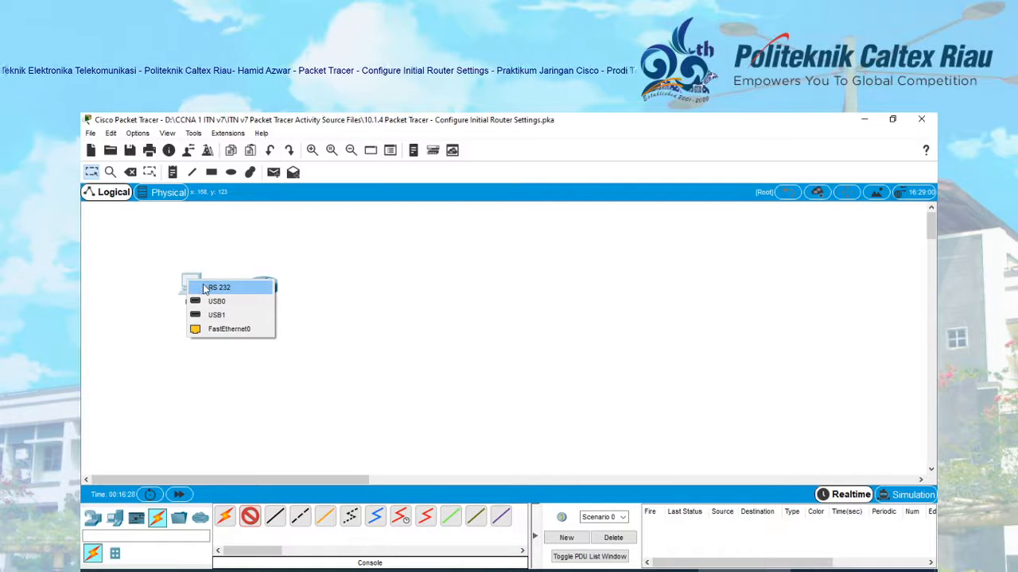
click(214, 288)
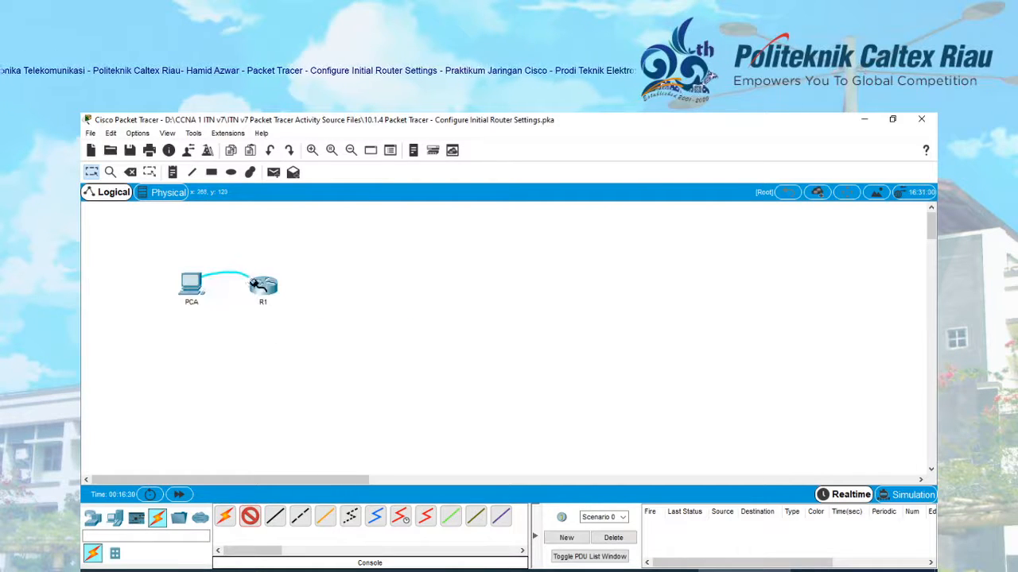
click(262, 285)
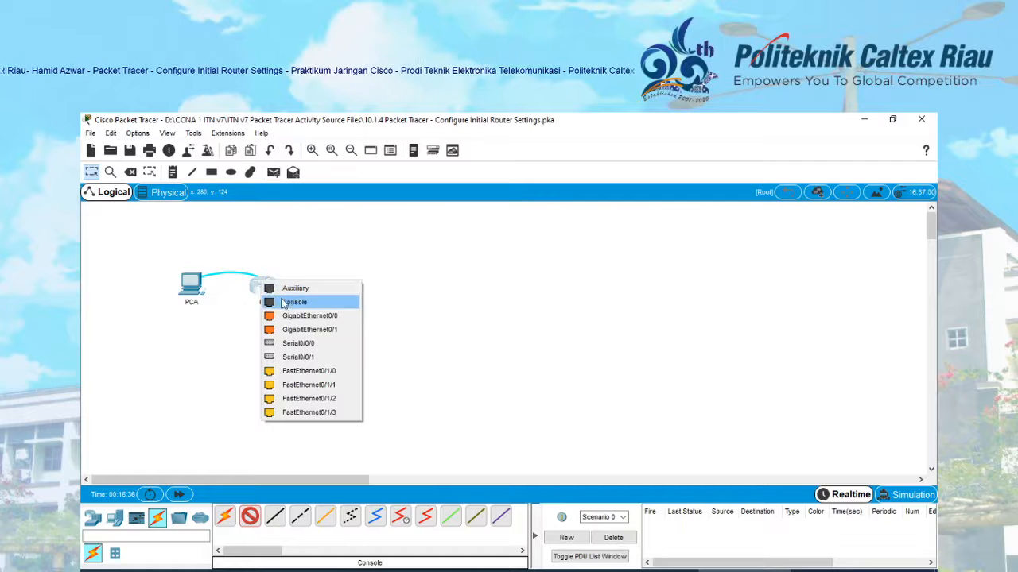
click(287, 302)
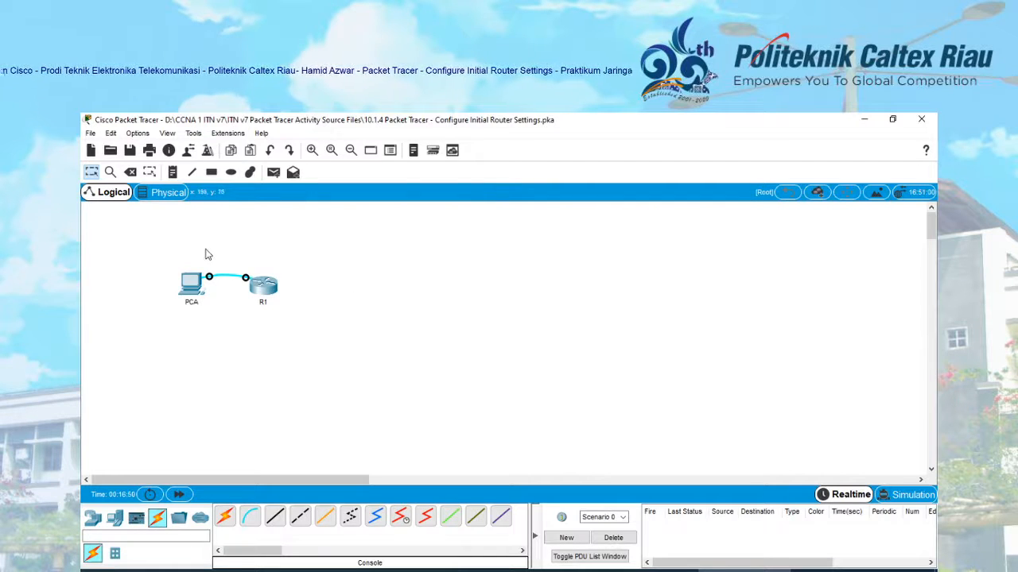
- Open PCA's Terminal with the default 9600 bps, 8 data bits, no parity, 1 stop bit settings
click(192, 288)
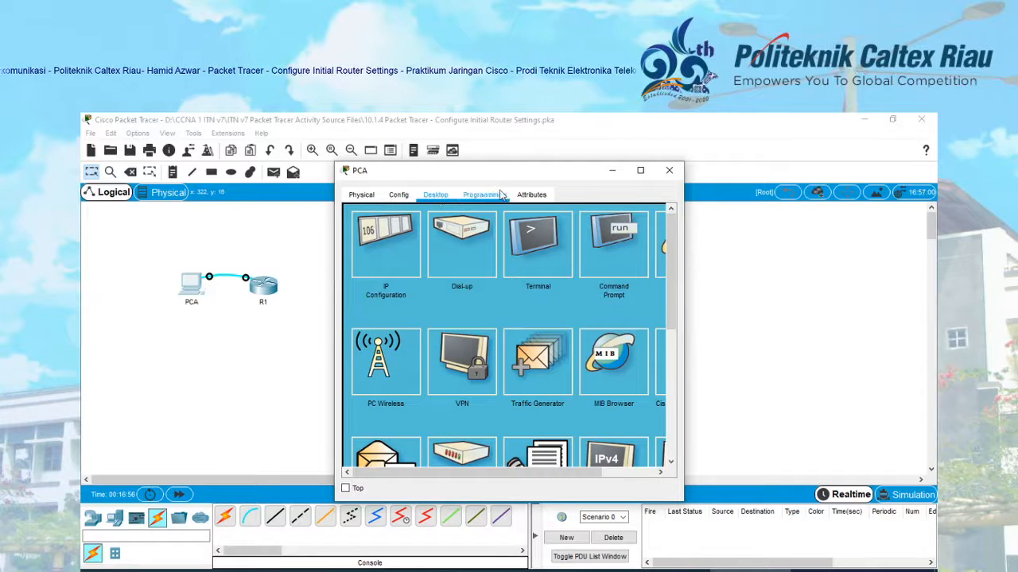
click(560, 244)
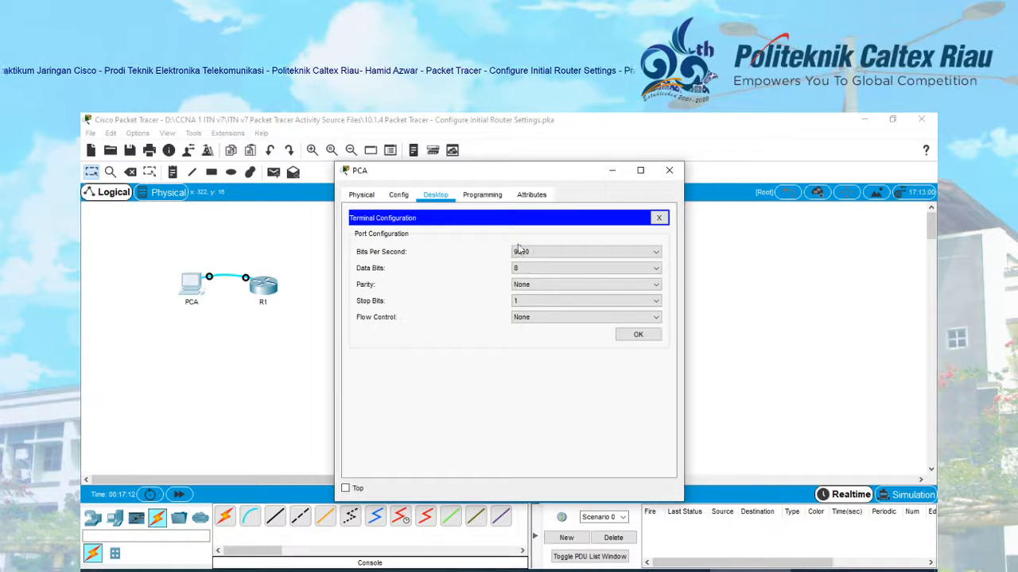
click(635, 336)
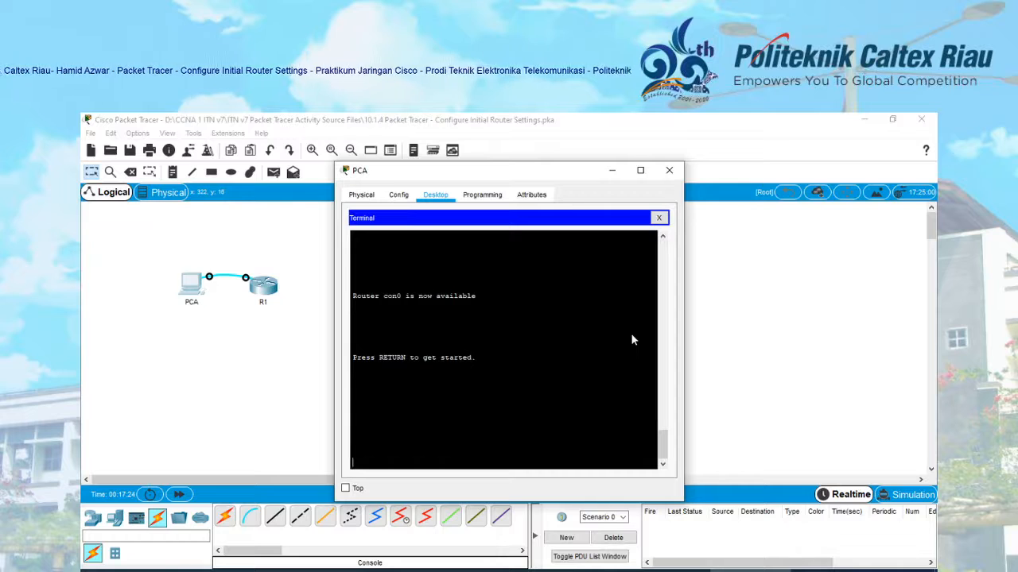
- Wake the router console and enter privileged EXEC mode with 'enable'
key(Return)
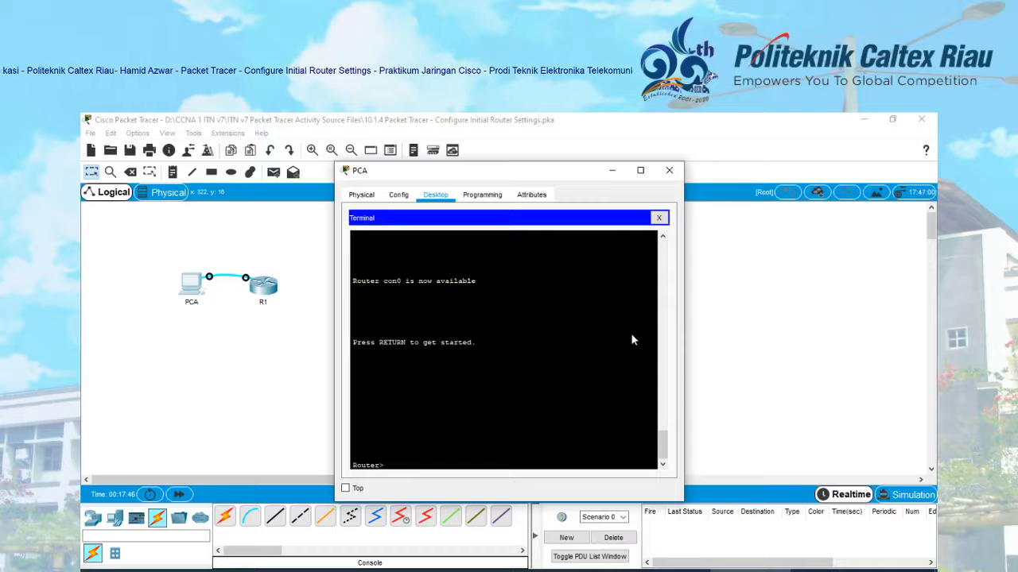
text(enab)
text(le)
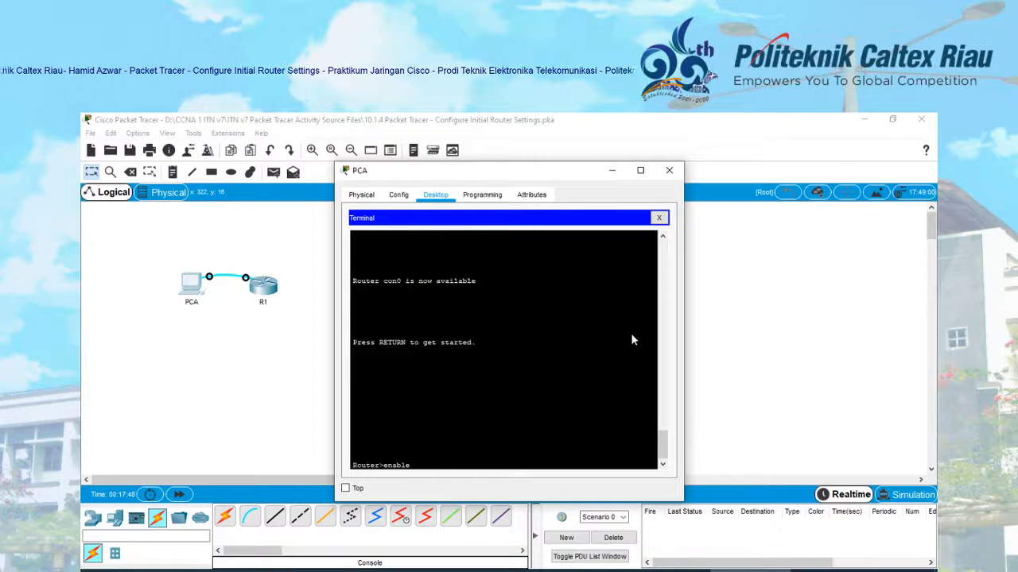
key(Return)
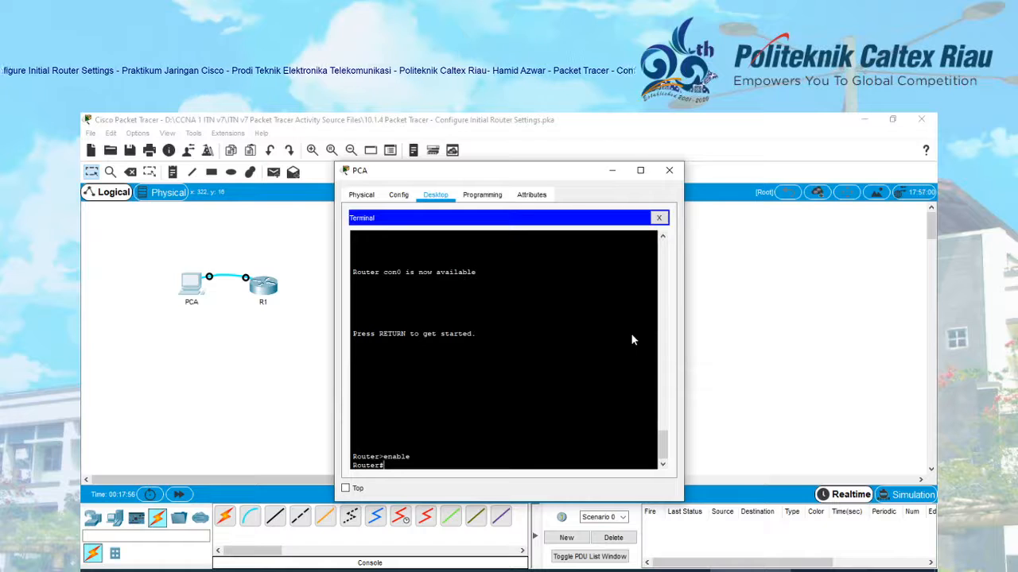
- Display the router's running configuration with 'show running-config', paging through to the end
text(sho)
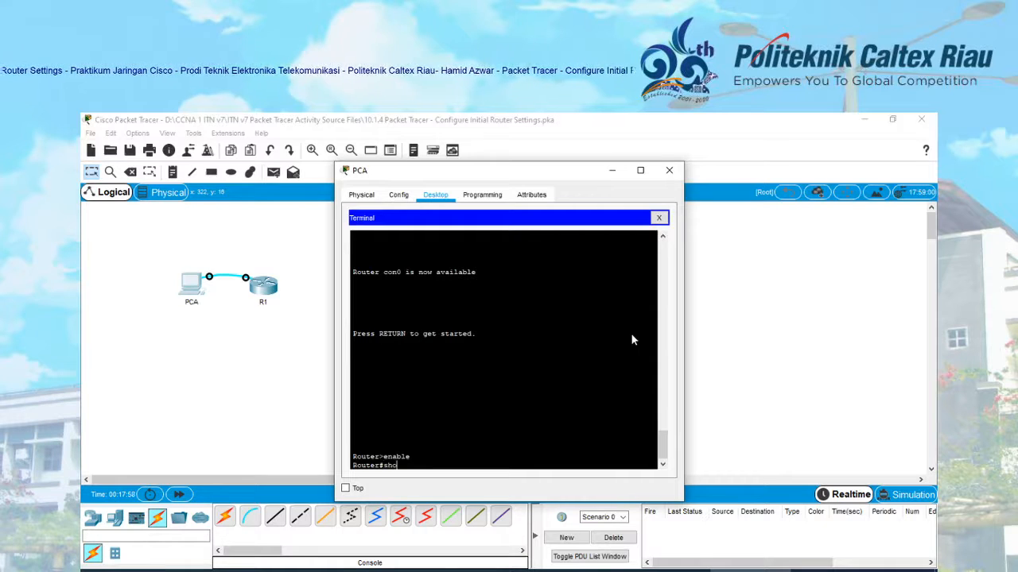
text(w ru)
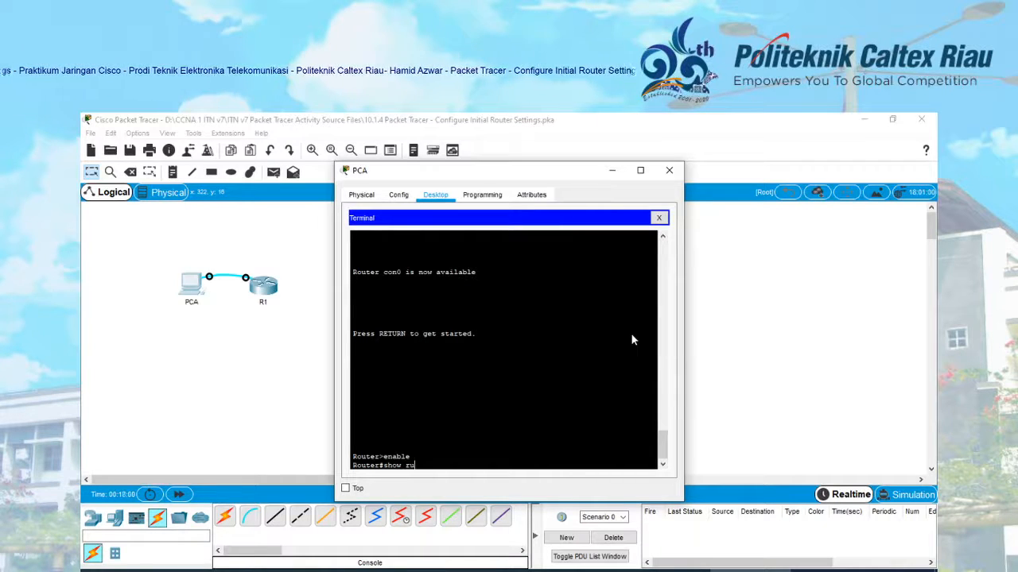
text(nn)
key(Tab)
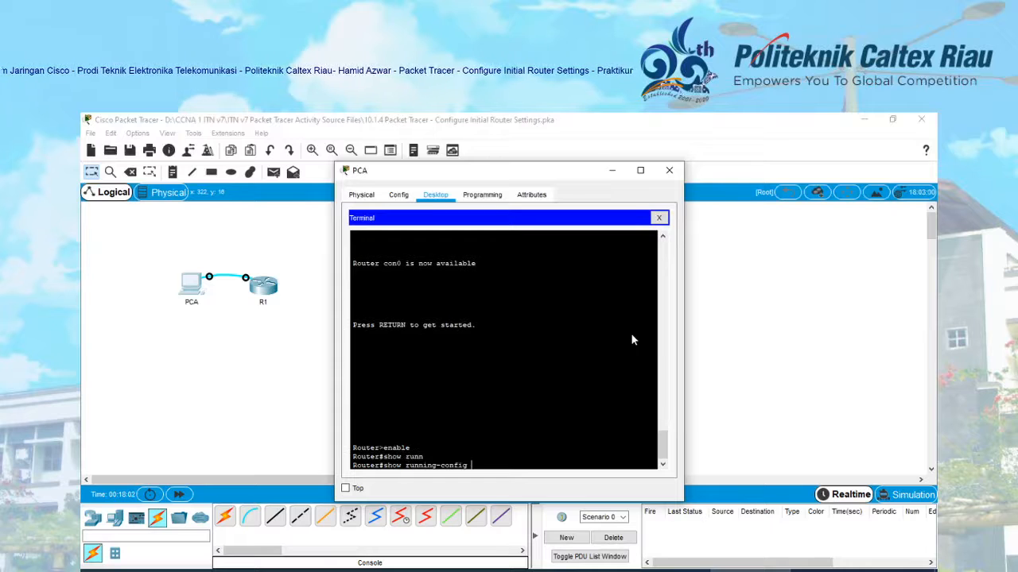
key(Return)
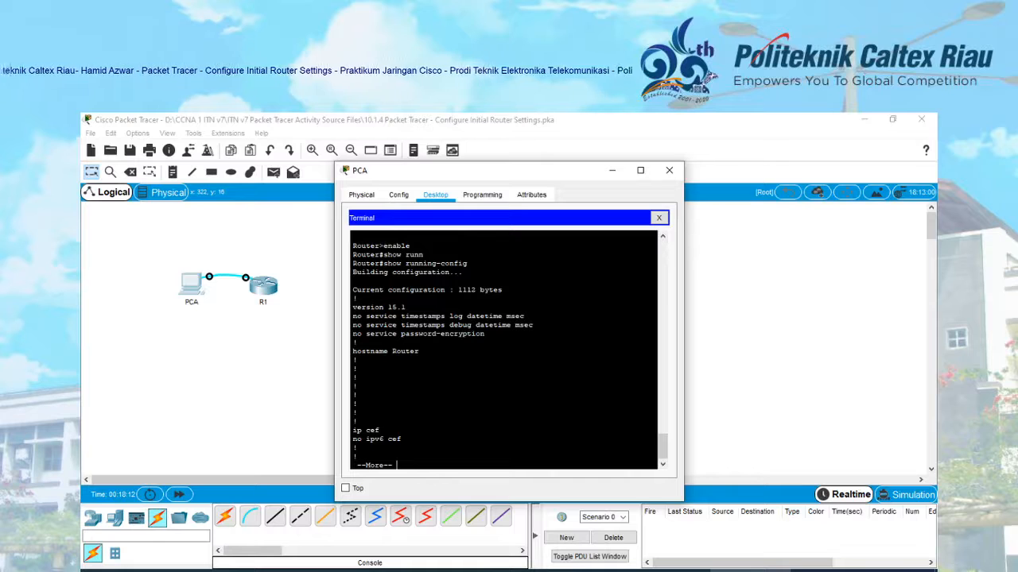
key(space)
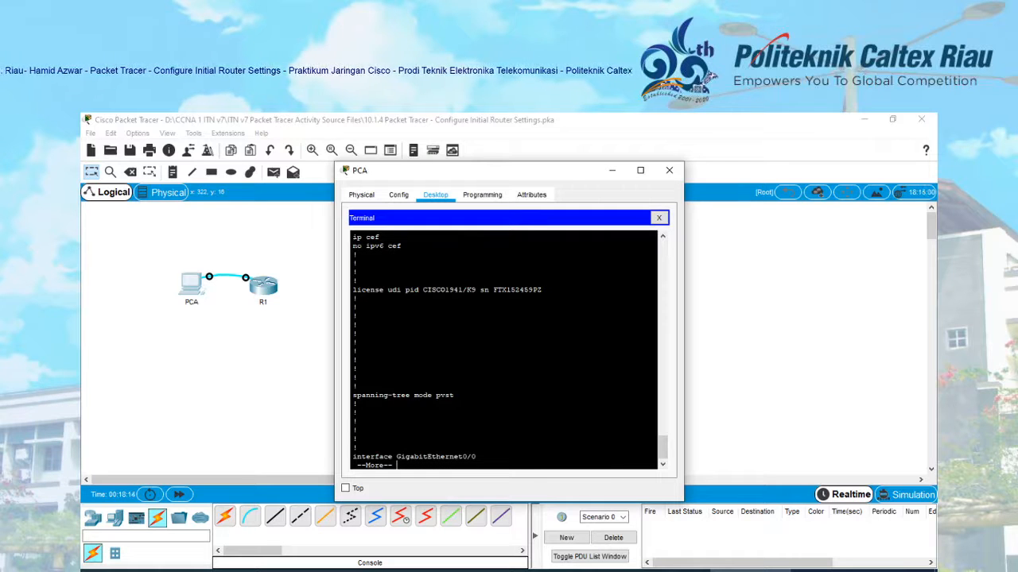
key(space)
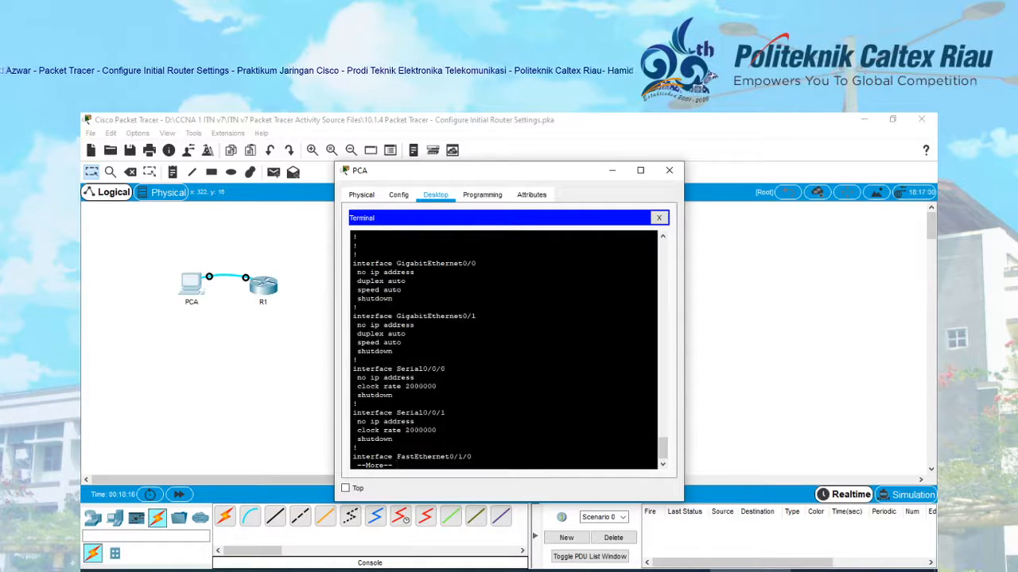
scroll(665, 445, up, 4)
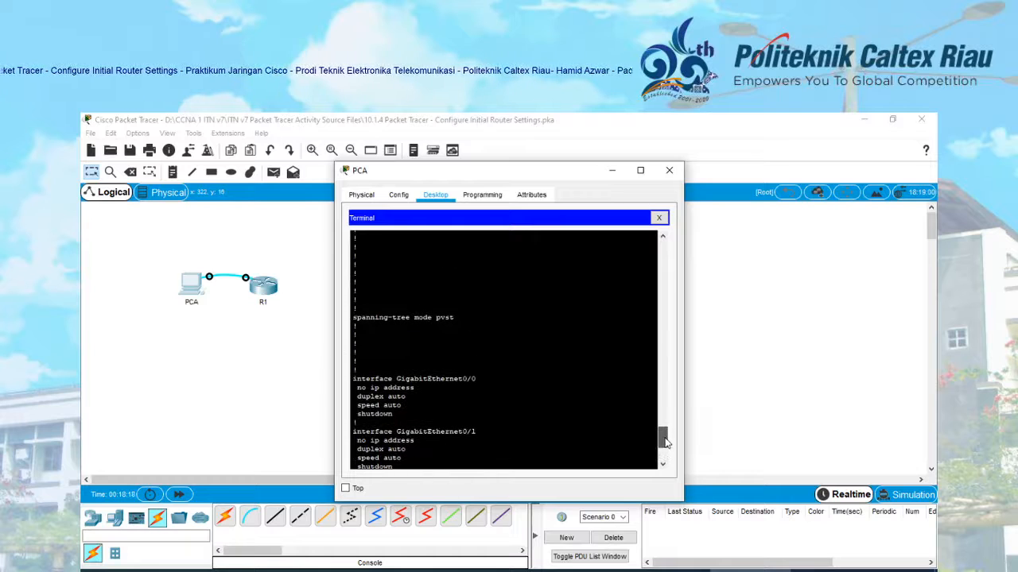
drag(664, 443, 665, 448)
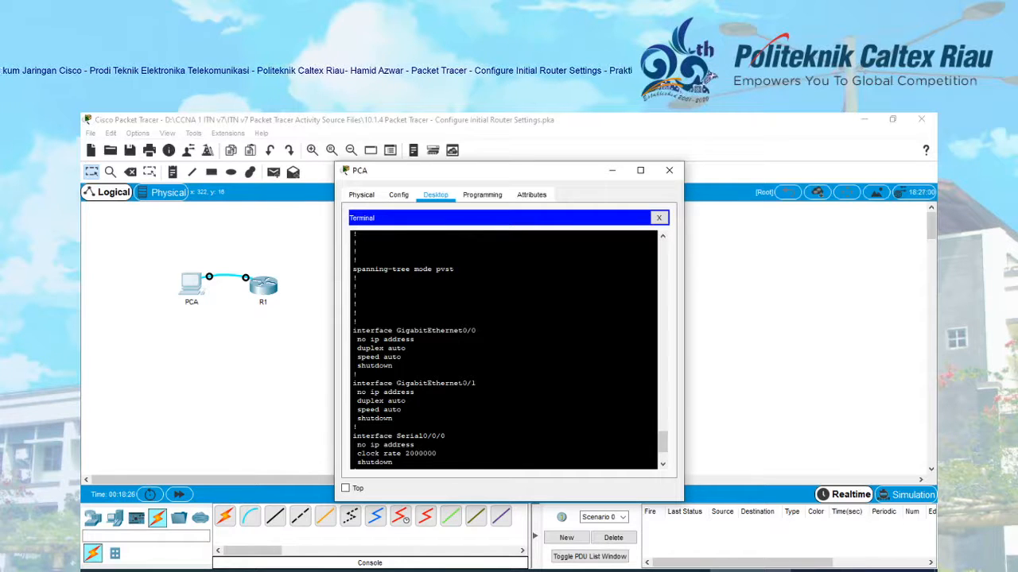
drag(664, 442, 664, 447)
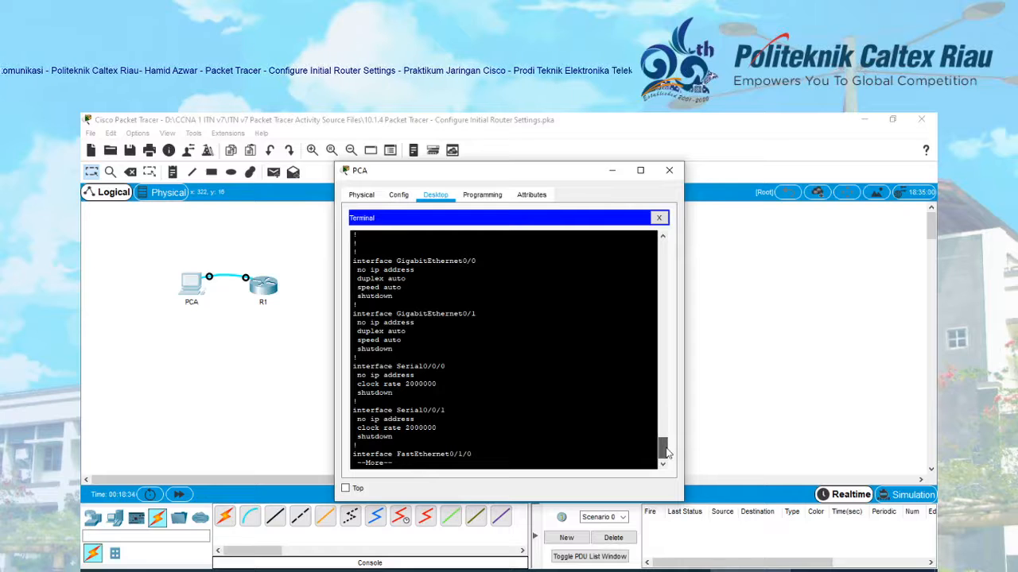
key(space)
drag(666, 451, 665, 450)
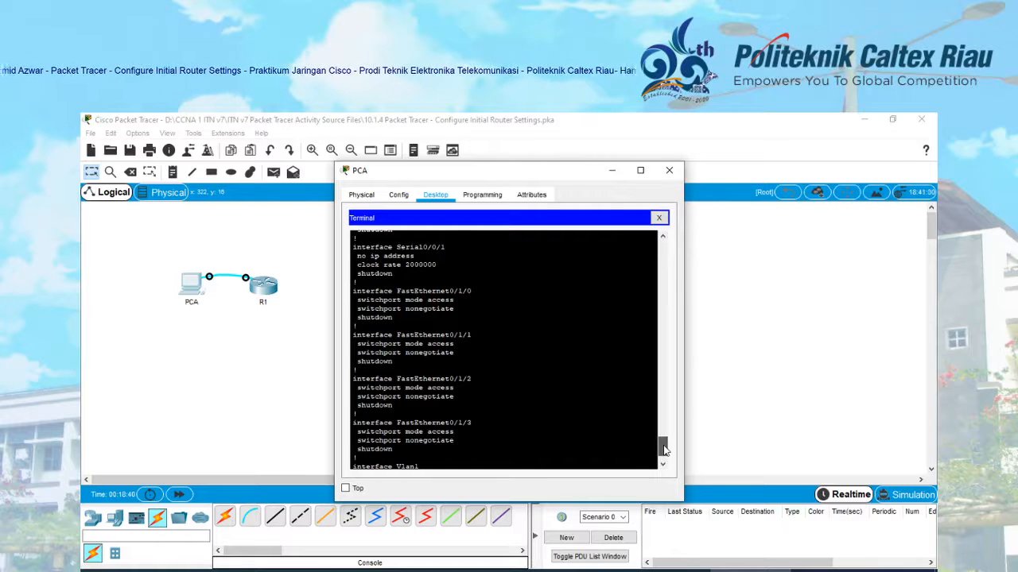
drag(665, 450, 666, 452)
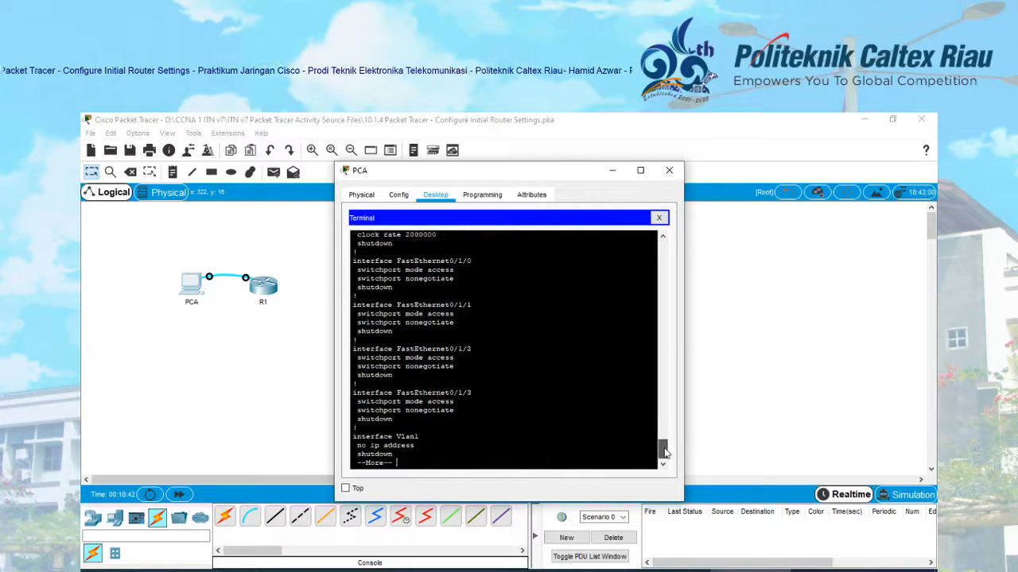
key(space)
key(space)
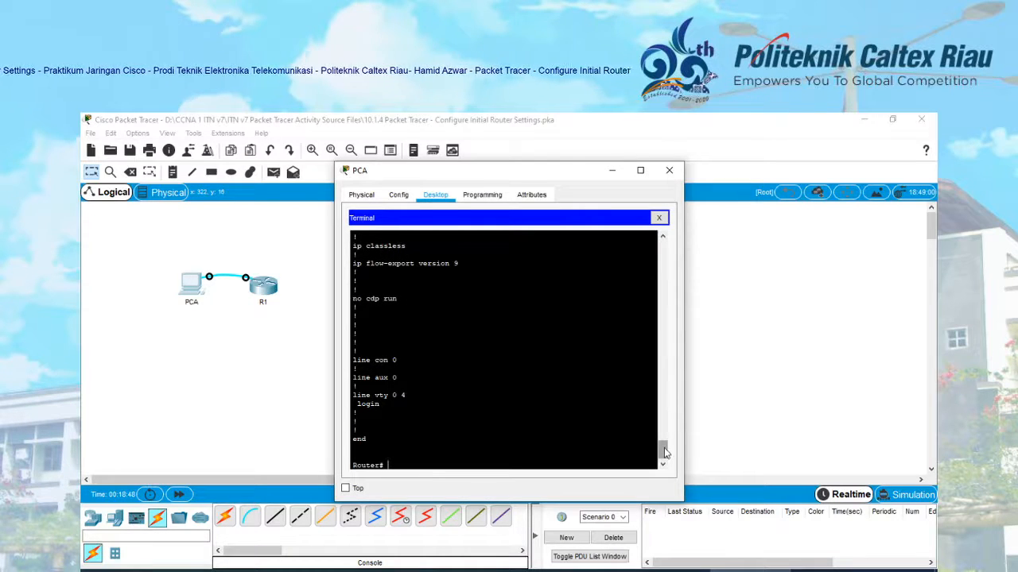
key(Return)
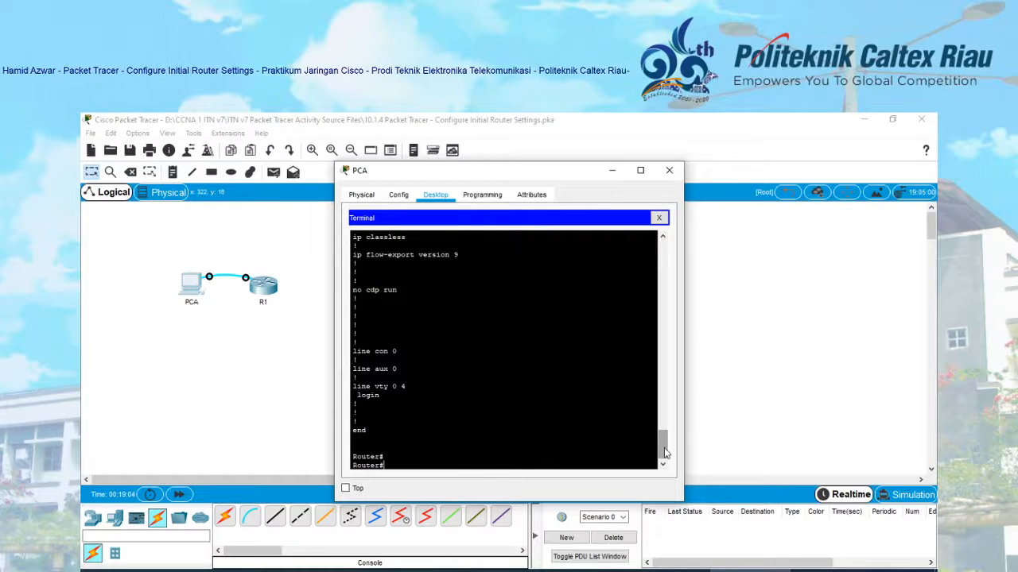
- Enter global configuration mode with 'configure terminal'
text(onf)
key(Tab)
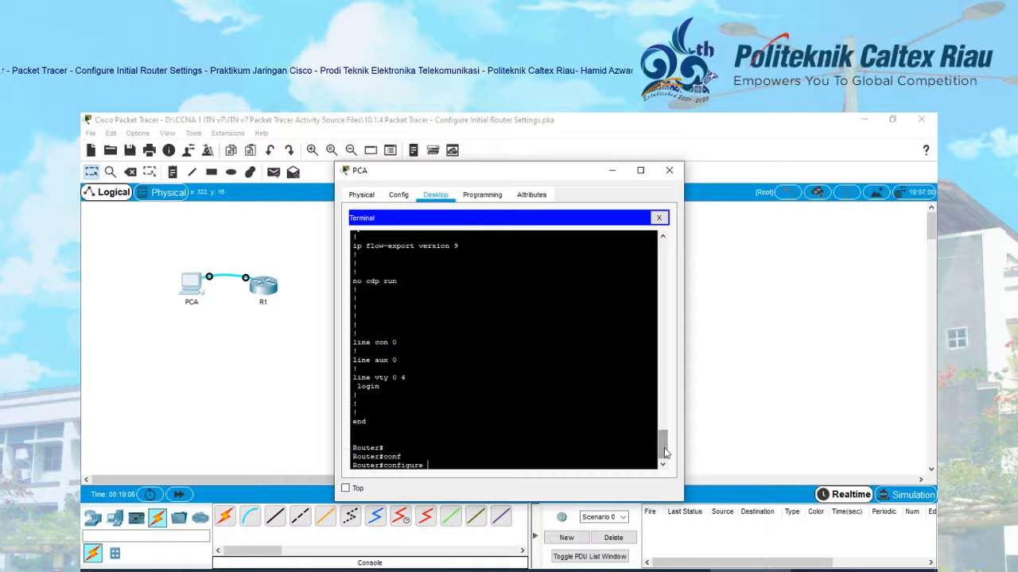
text(ter)
key(Tab)
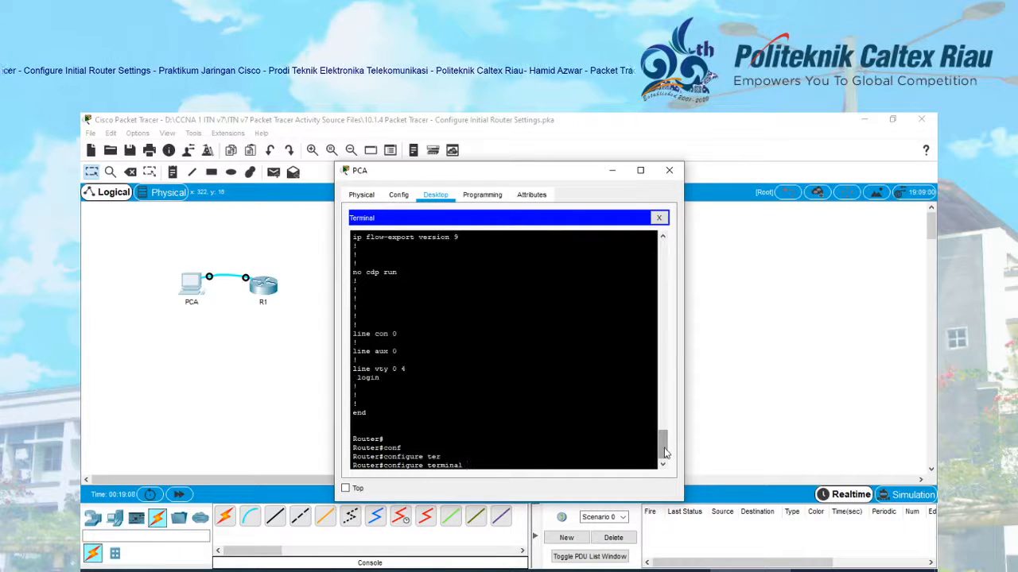
key(Return)
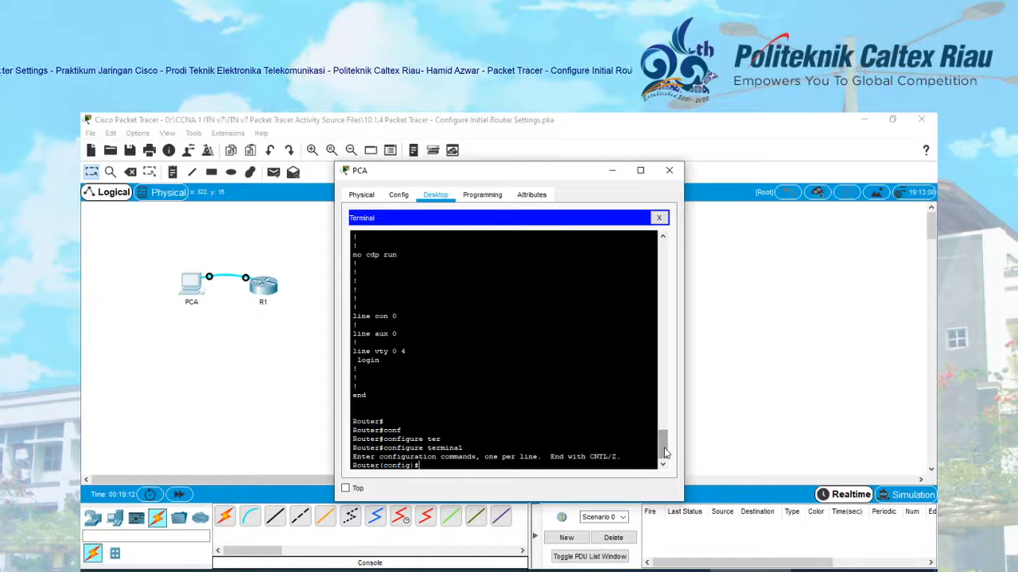
- Rename the router to R1 with 'hostname R1'
text(ho)
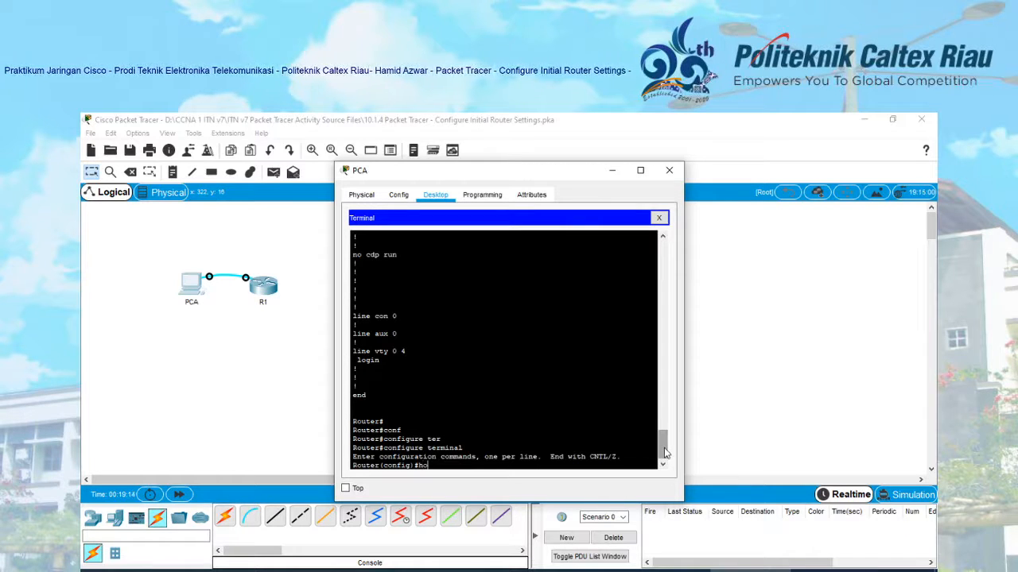
text(st)
key(Tab)
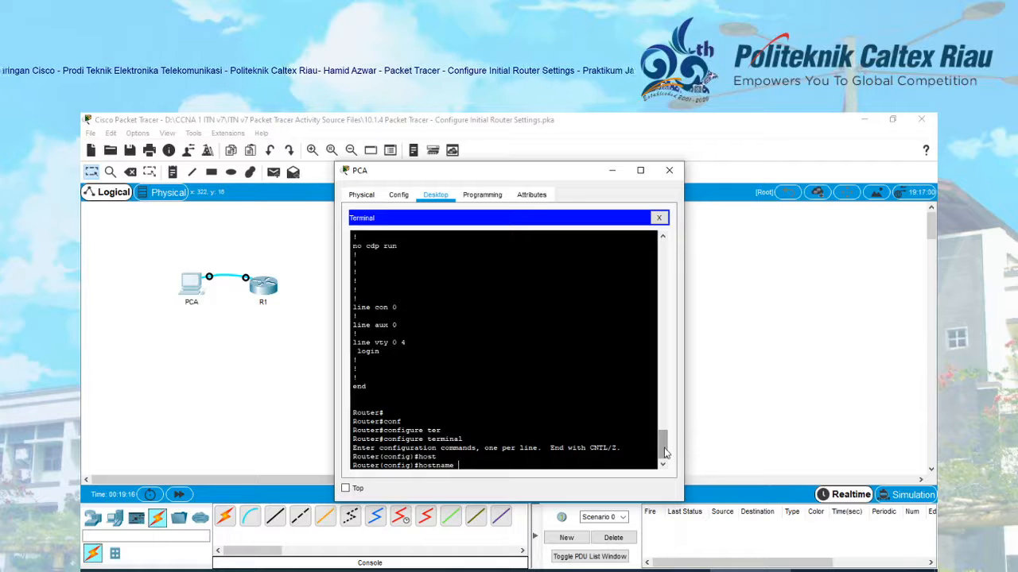
text(R1)
key(Return)
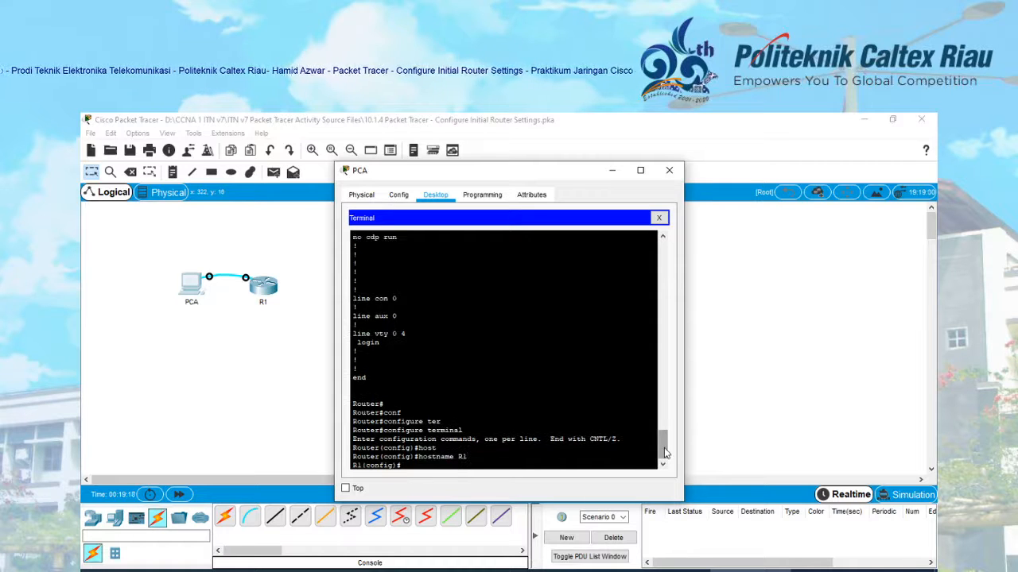
key(Return)
key(Return)
key(Return)
key(Return)
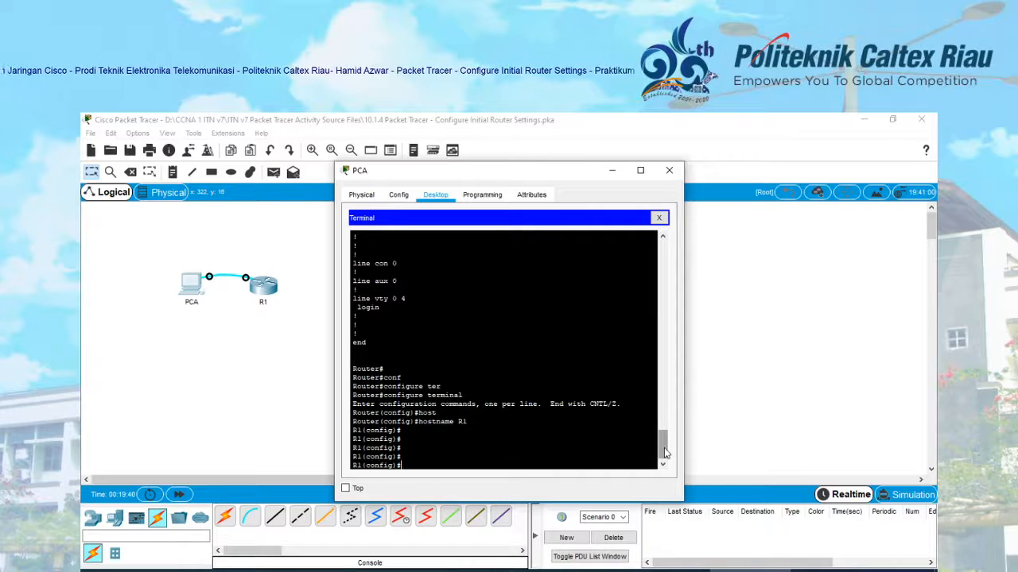
text(enab)
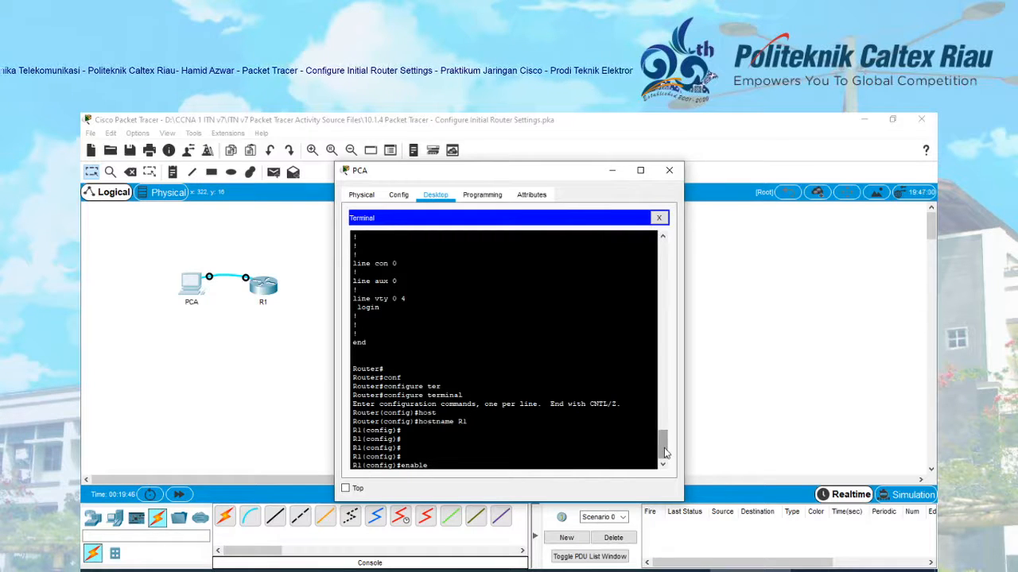
- Set R1's privileged-mode password with 'enable secret' and the chosen secret
text(le)
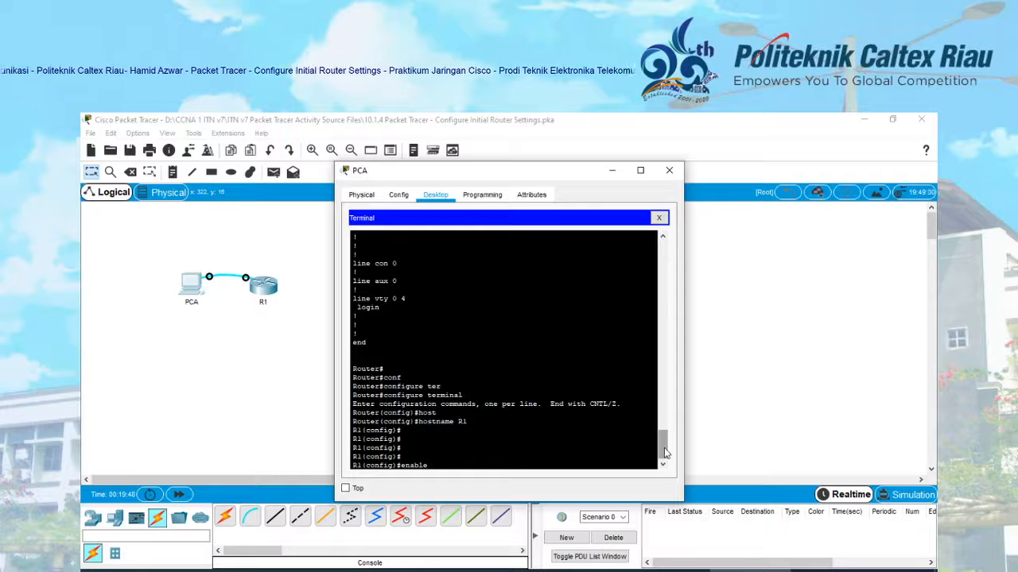
text( sec)
key(Tab)
text(c)
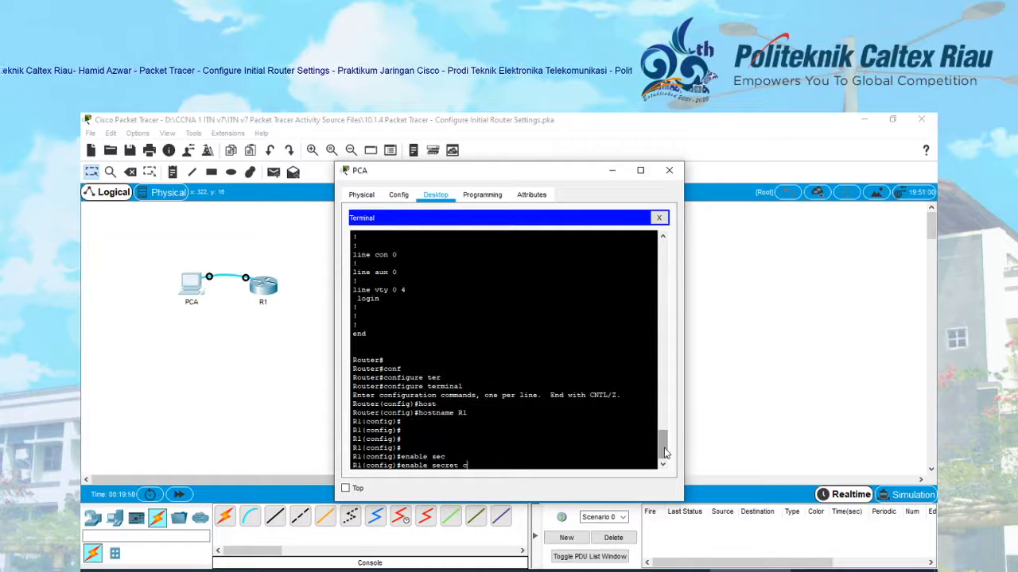
text(lass)
key(Return)
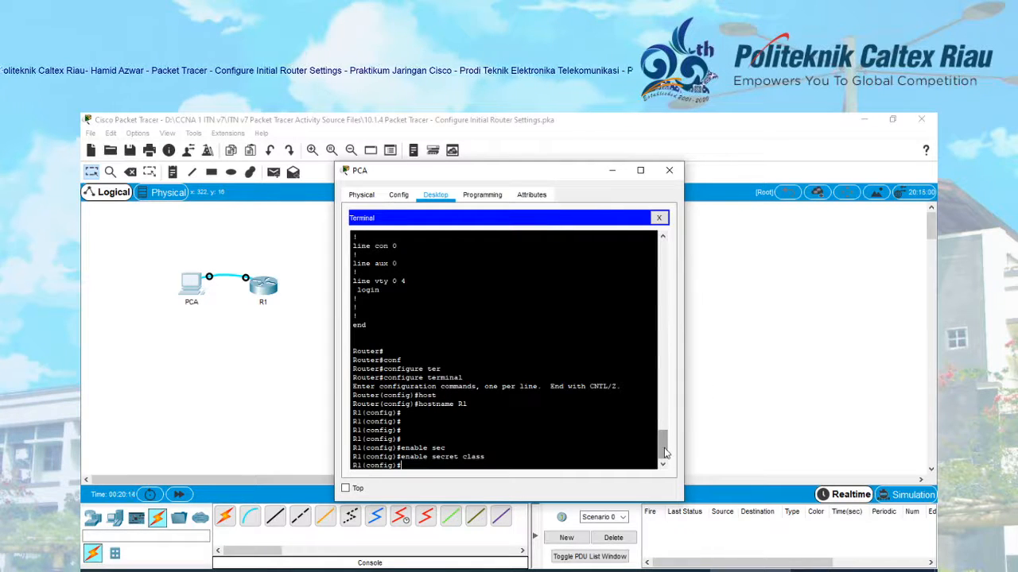
text(l)
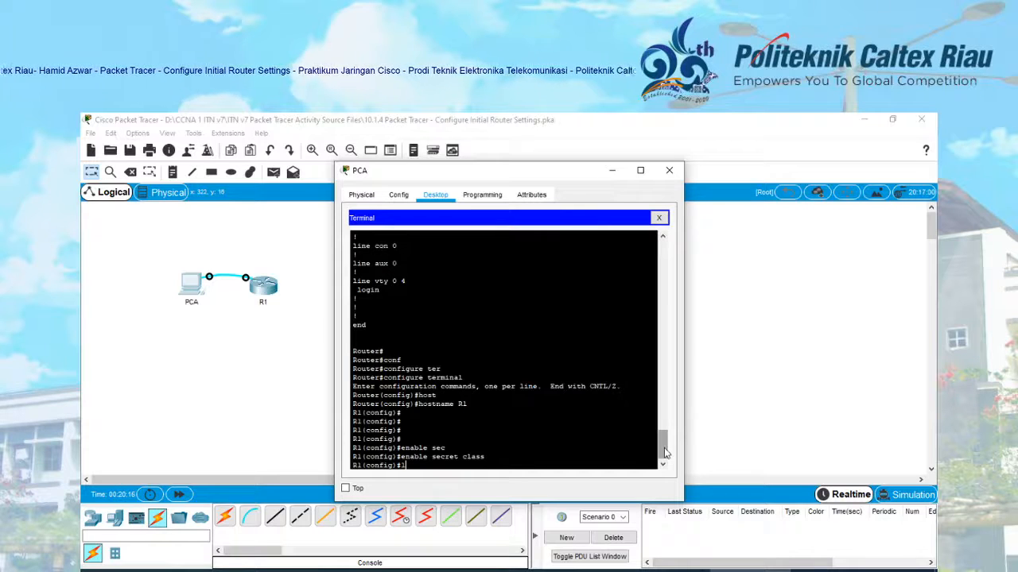
text(ine)
key(Tab)
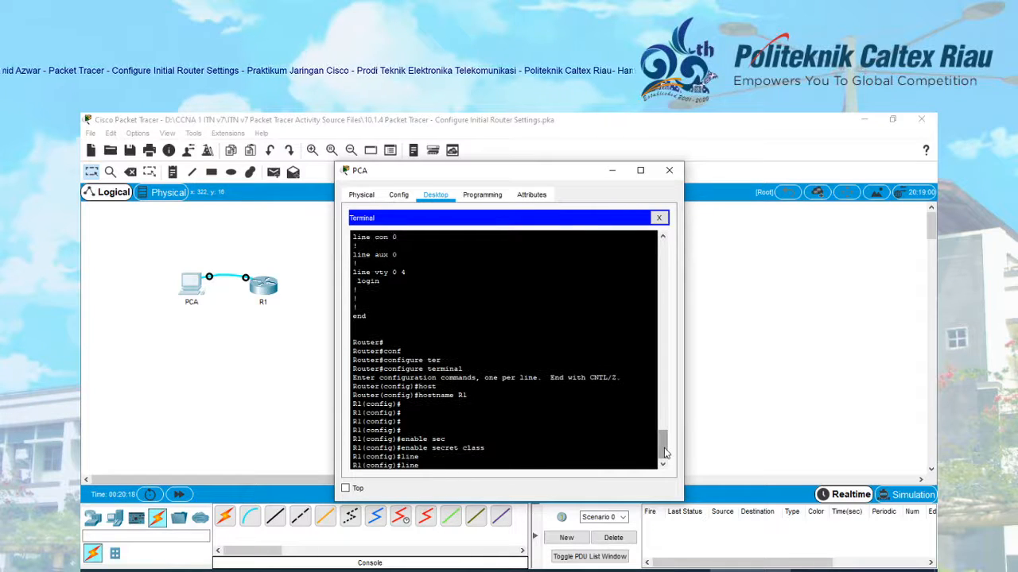
- Give 'line console 0' a password, enable 'login', and exit to global configuration
text(con)
key(Tab)
text(0)
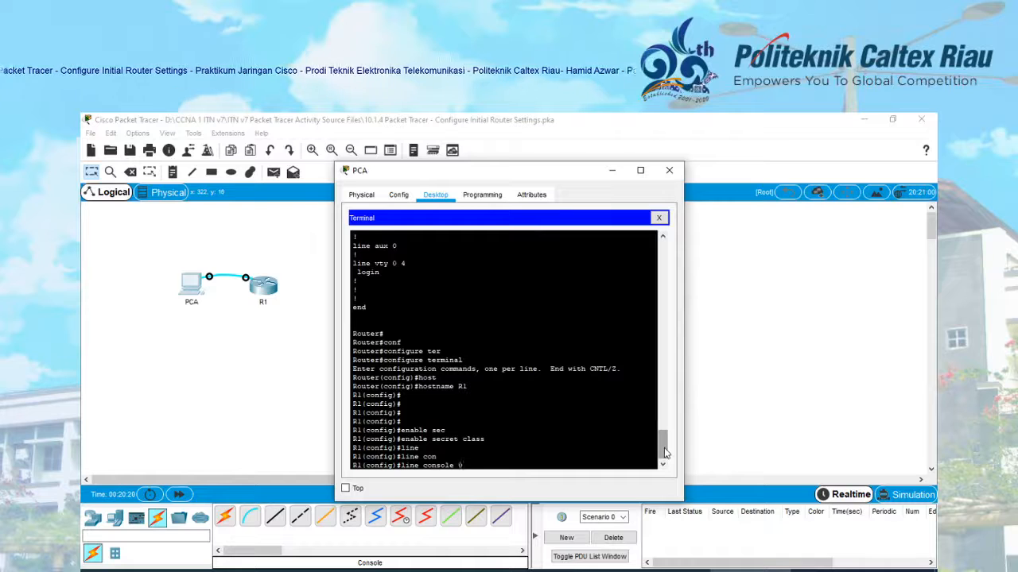
key(Return)
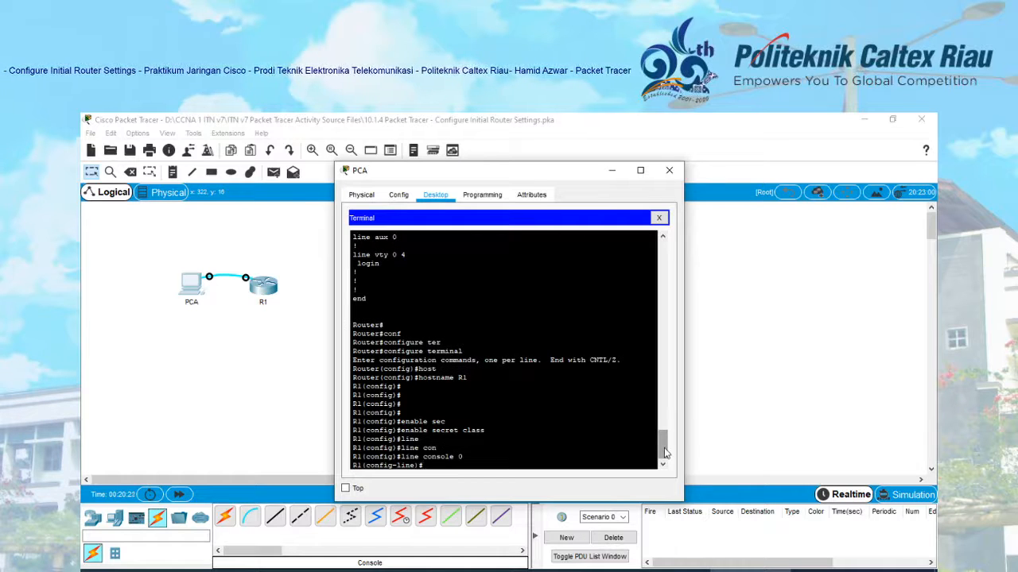
text(pas)
key(Tab)
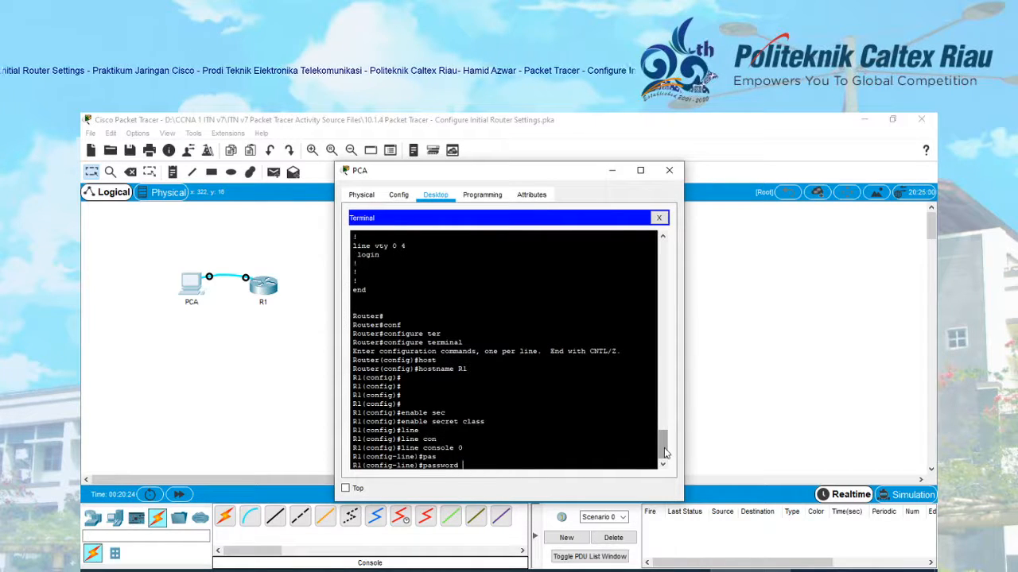
text(cisco)
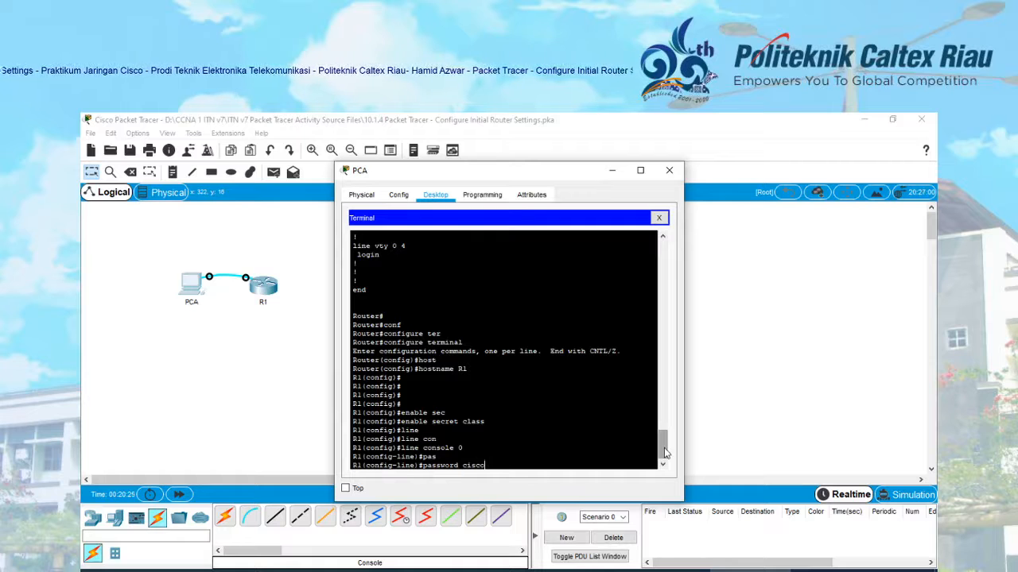
key(Return)
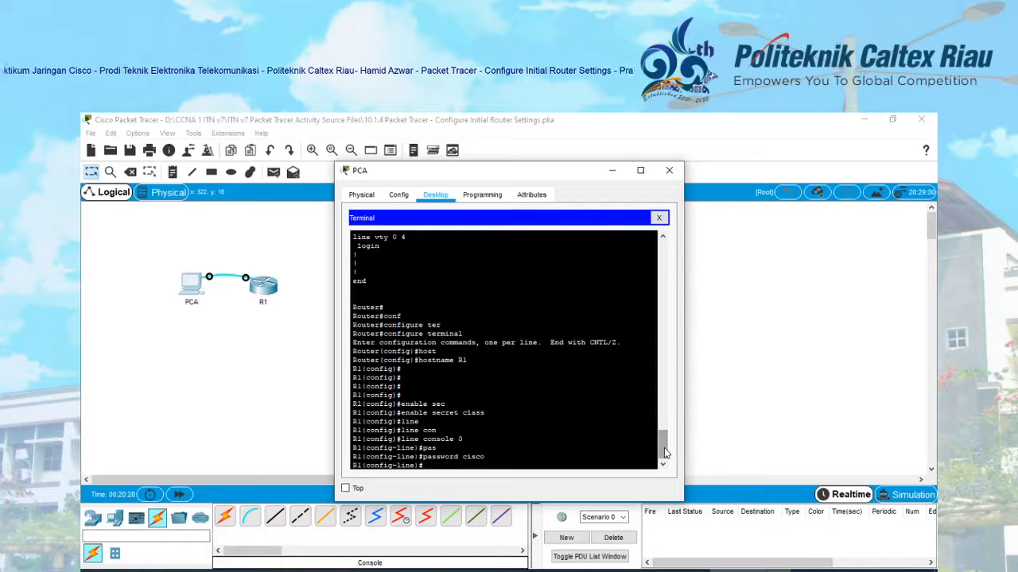
text(login)
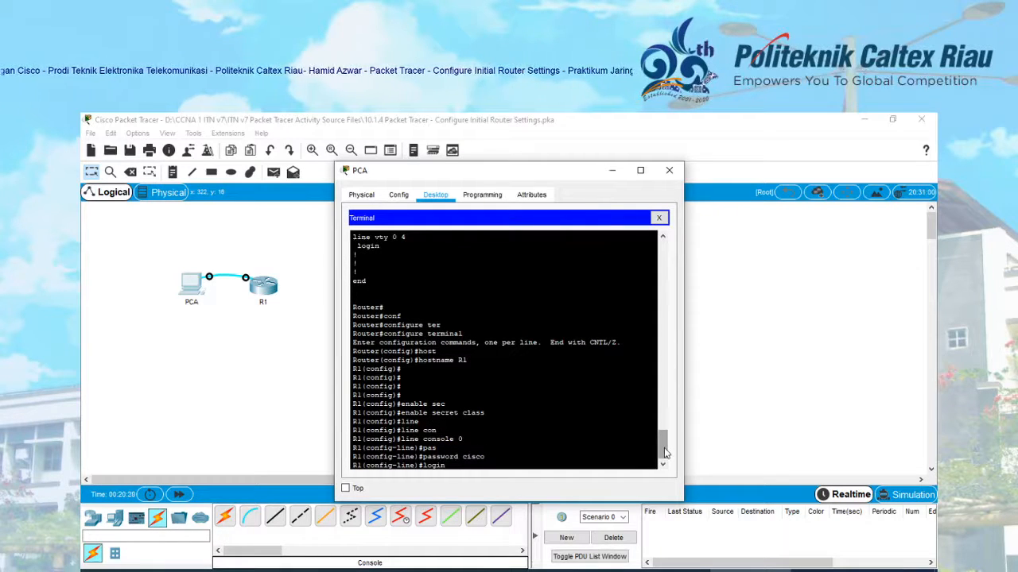
key(Return)
text(exit)
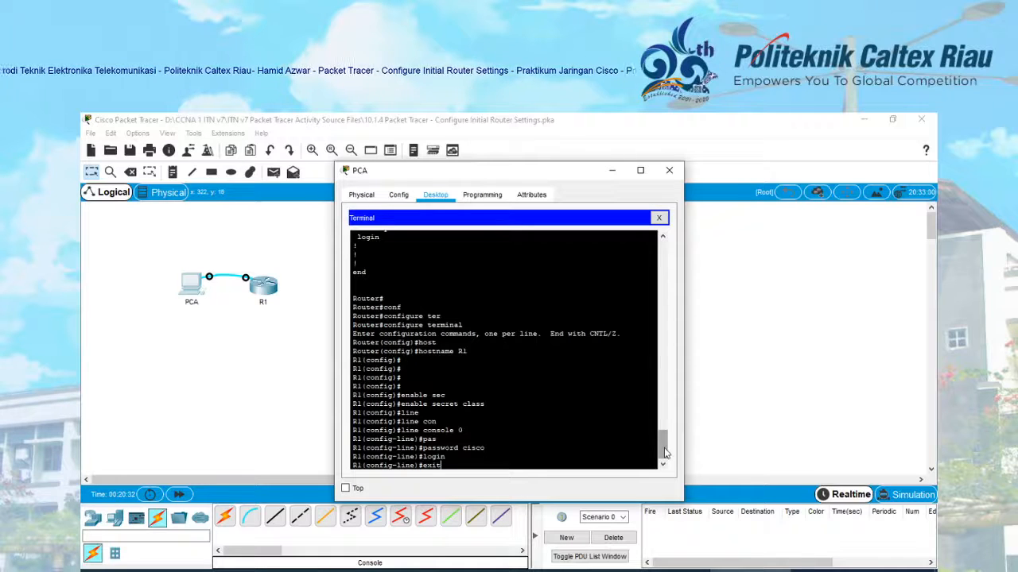
key(Return)
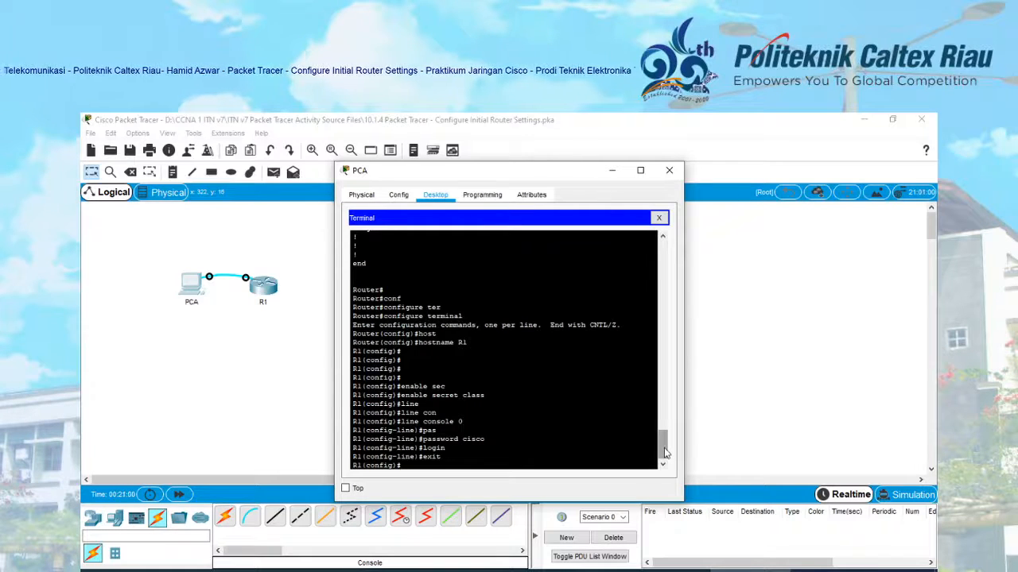
- Add the MOTD banner '#Dilarang akses bagi yang tidak berkepentingan#' on R1
text(bann)
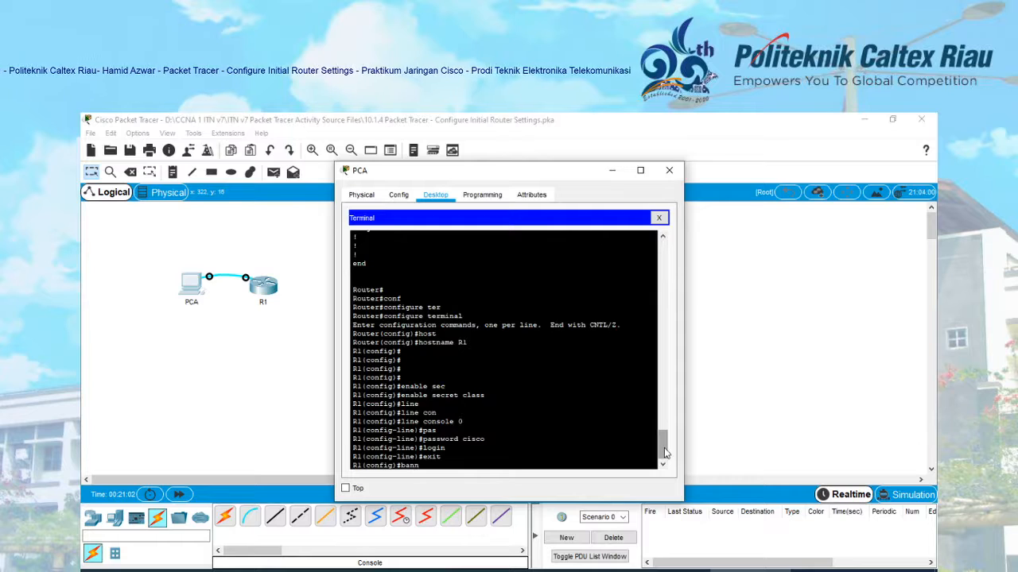
key(Tab)
text(motd)
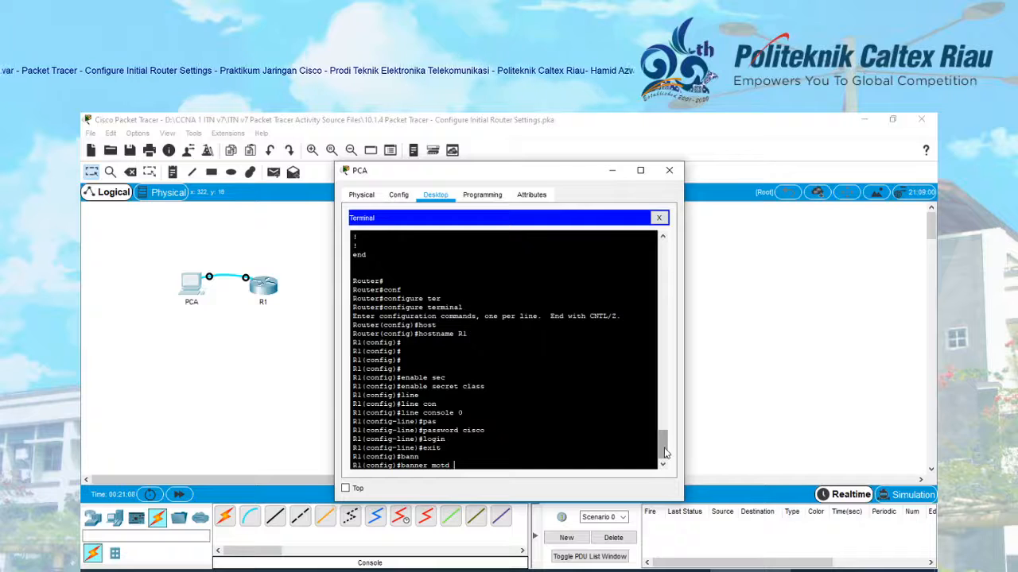
text(#)
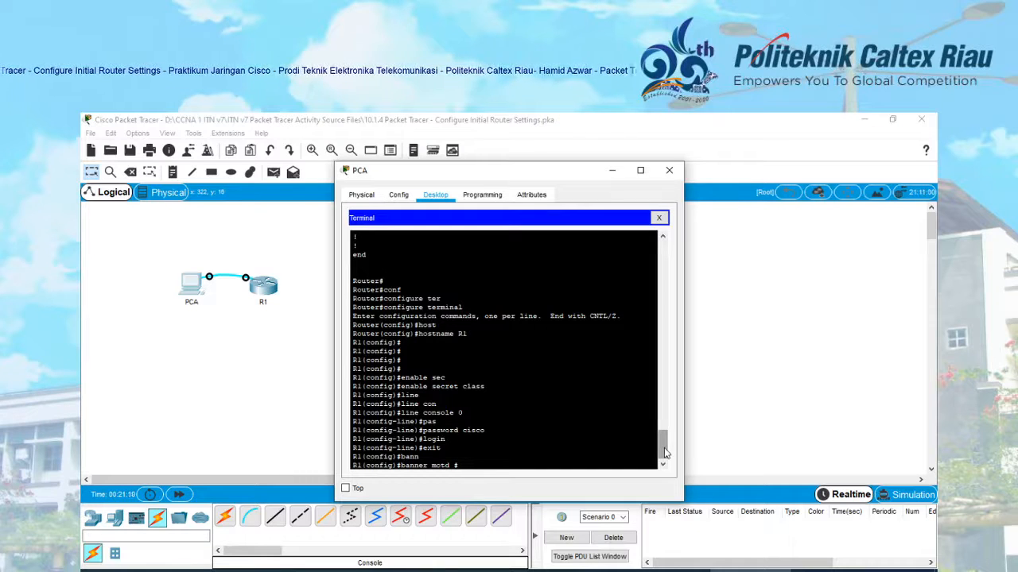
text(Dil)
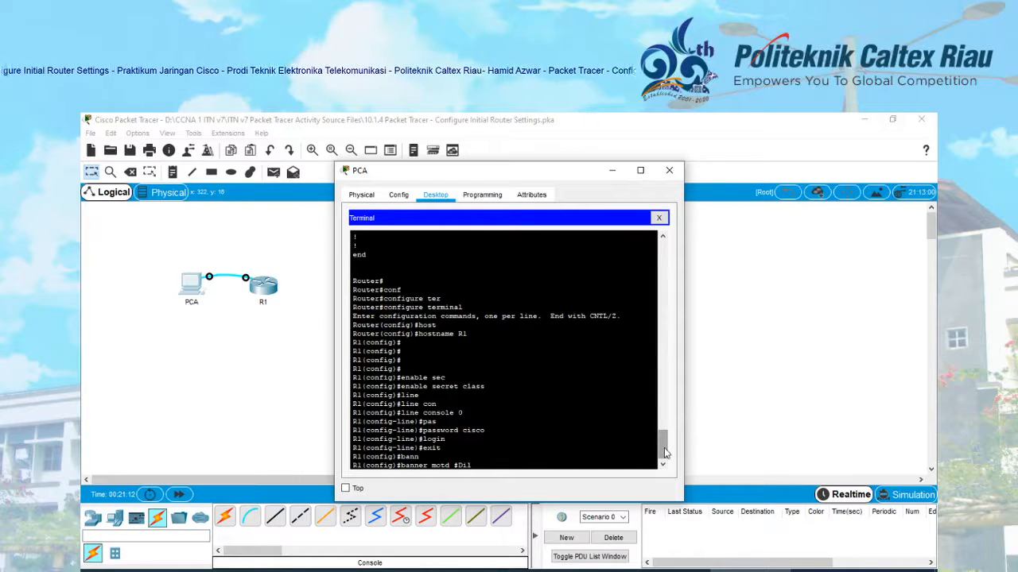
text(arang a)
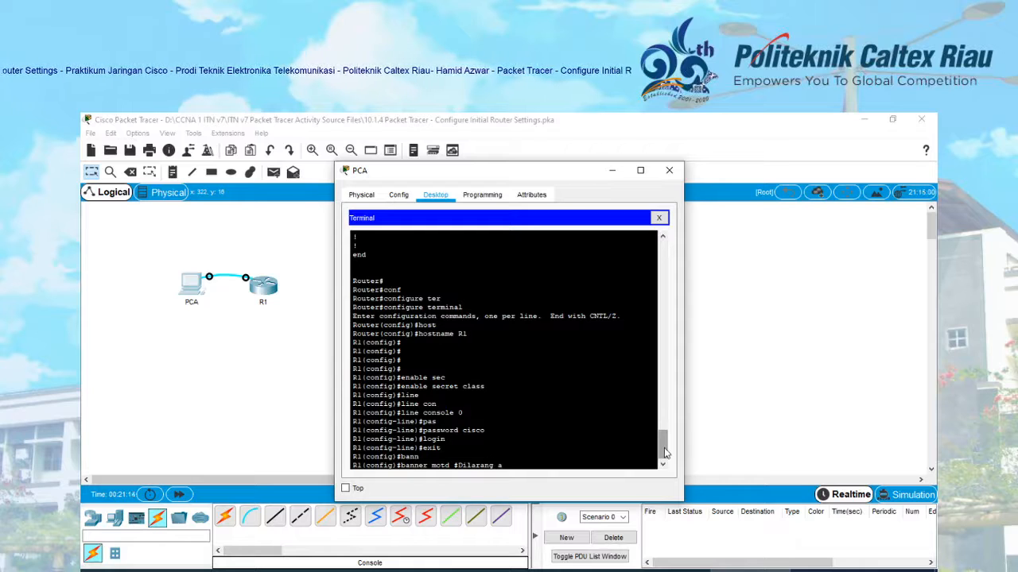
text(kses)
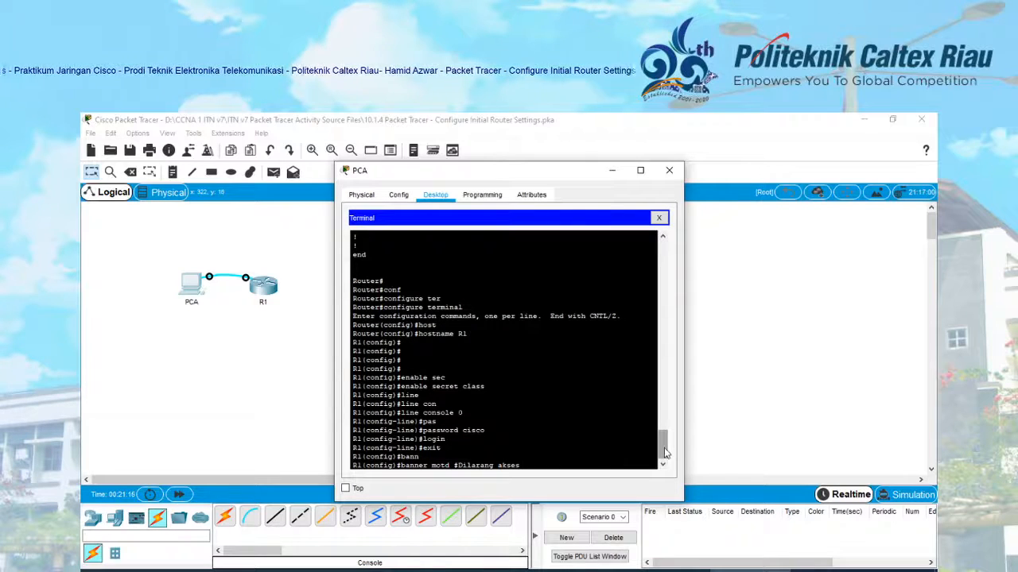
text( bagi yan)
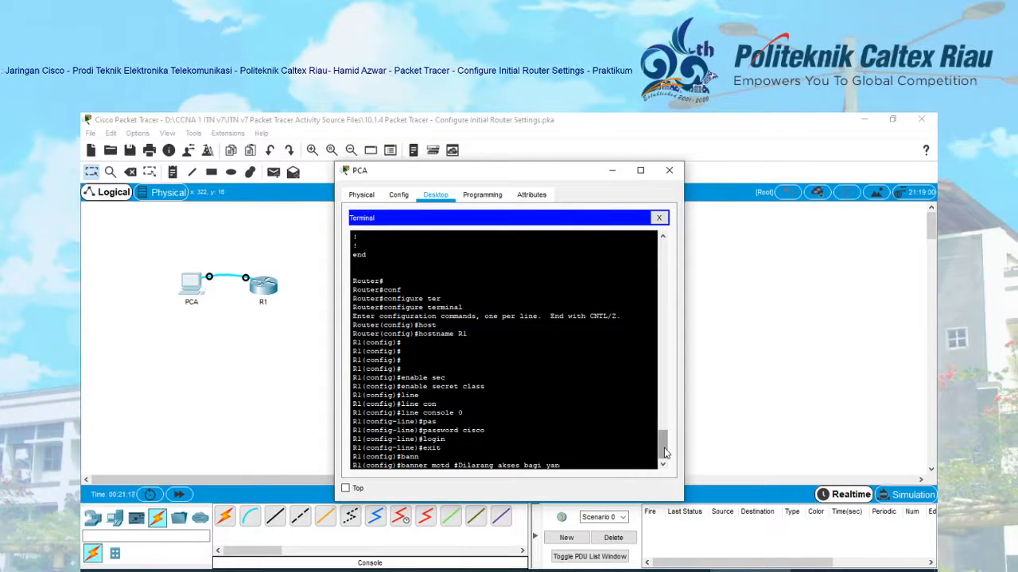
text(g tidak ber)
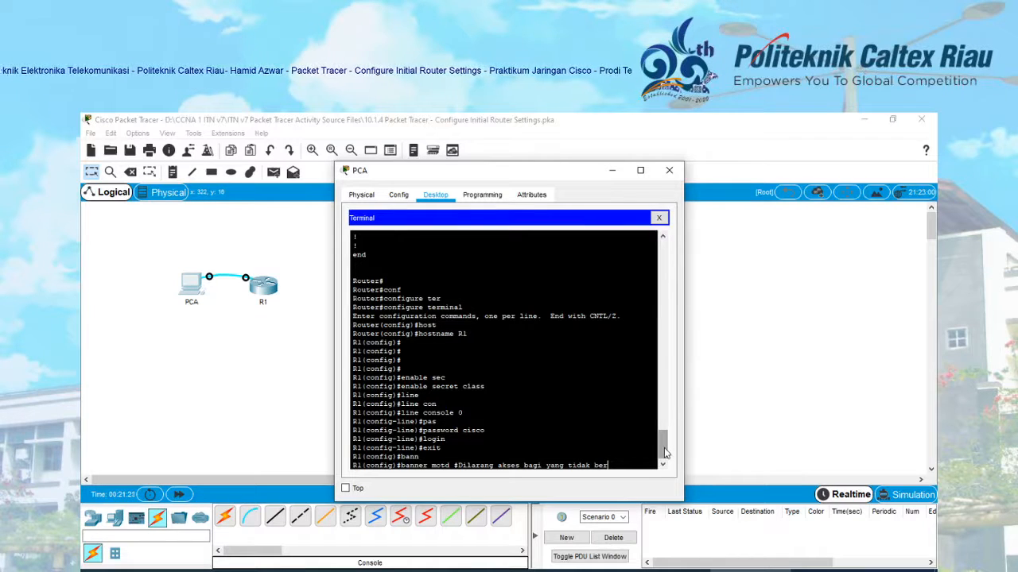
text(kepe)
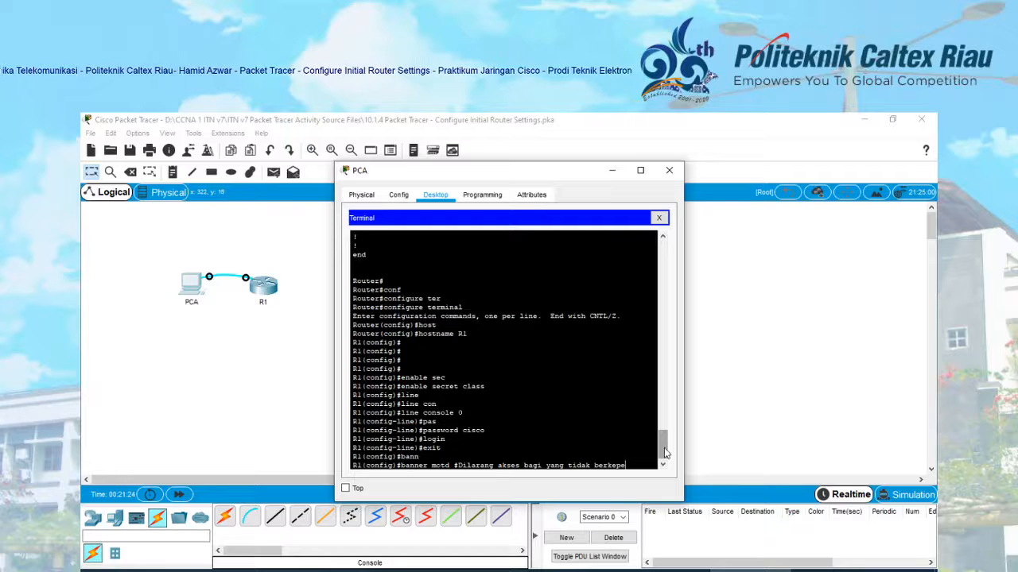
text(ntingan)
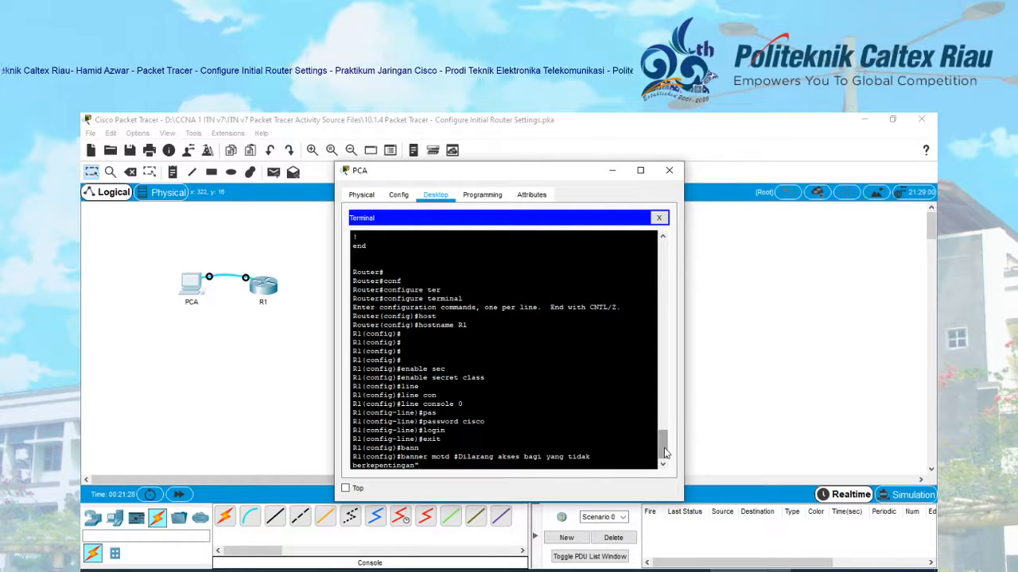
text(#)
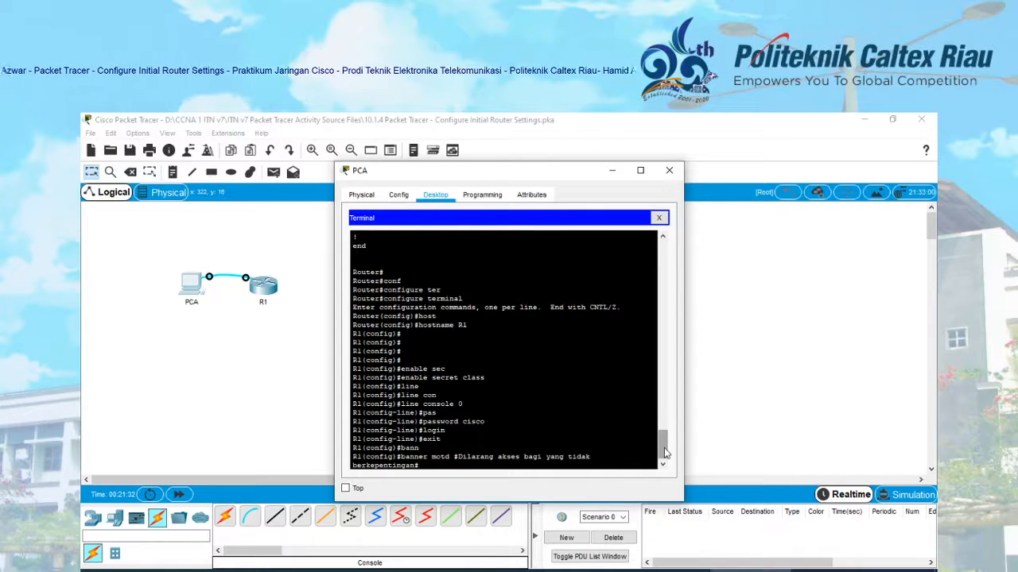
key(Return)
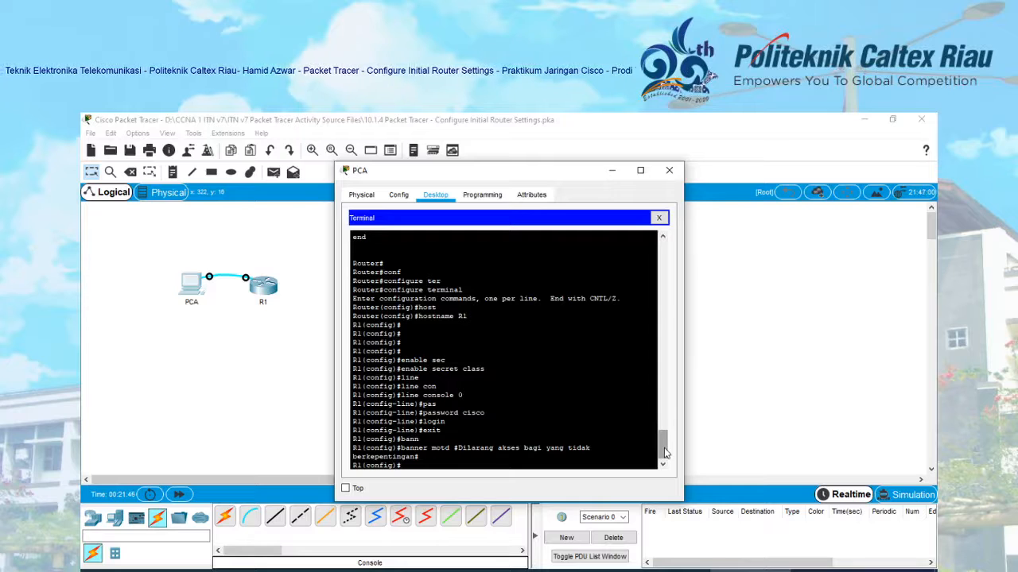
- Turn on 'service password-encryption' to encrypt R1's stored passwords
text(serv)
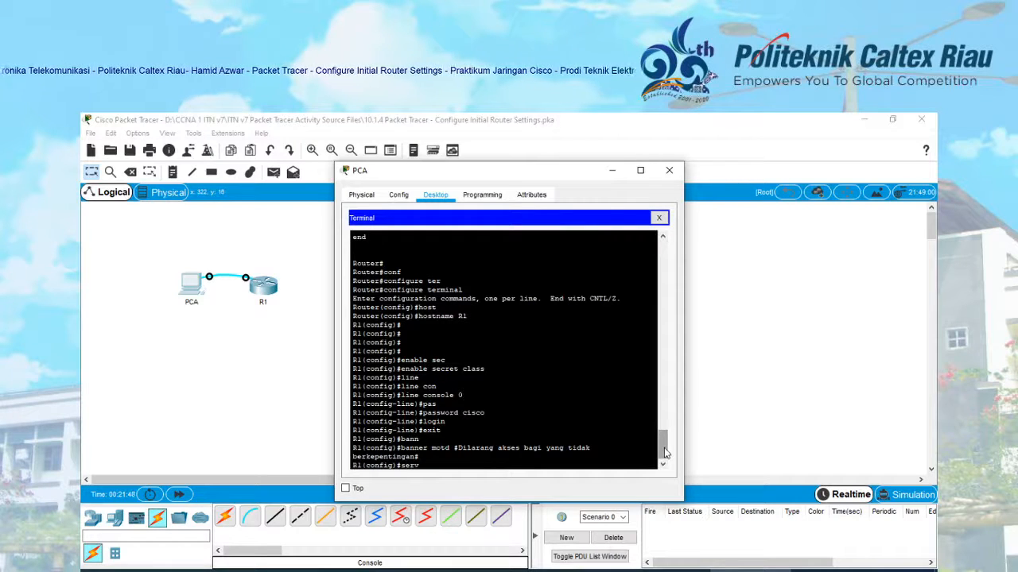
text(ive)
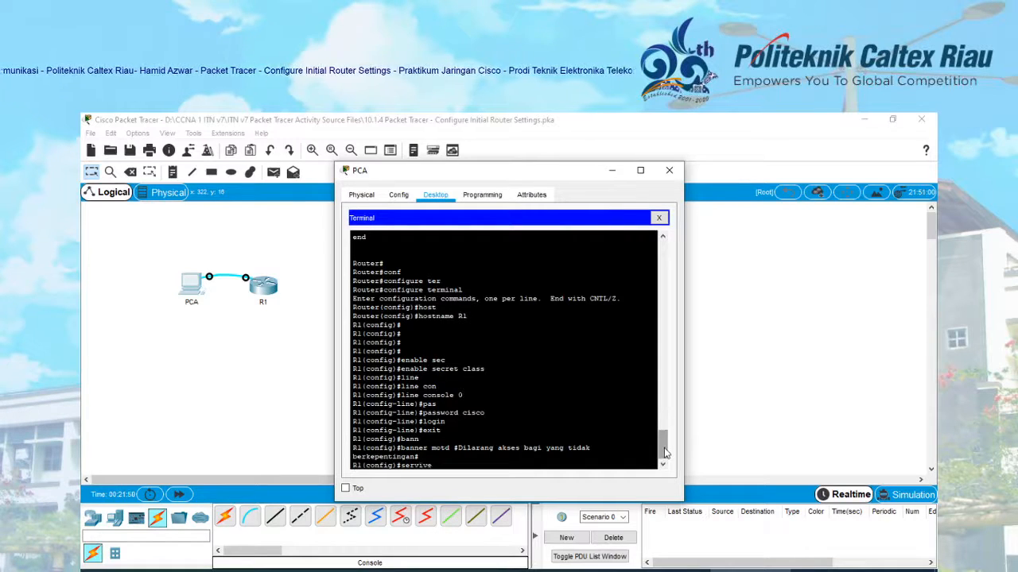
key(Tab)
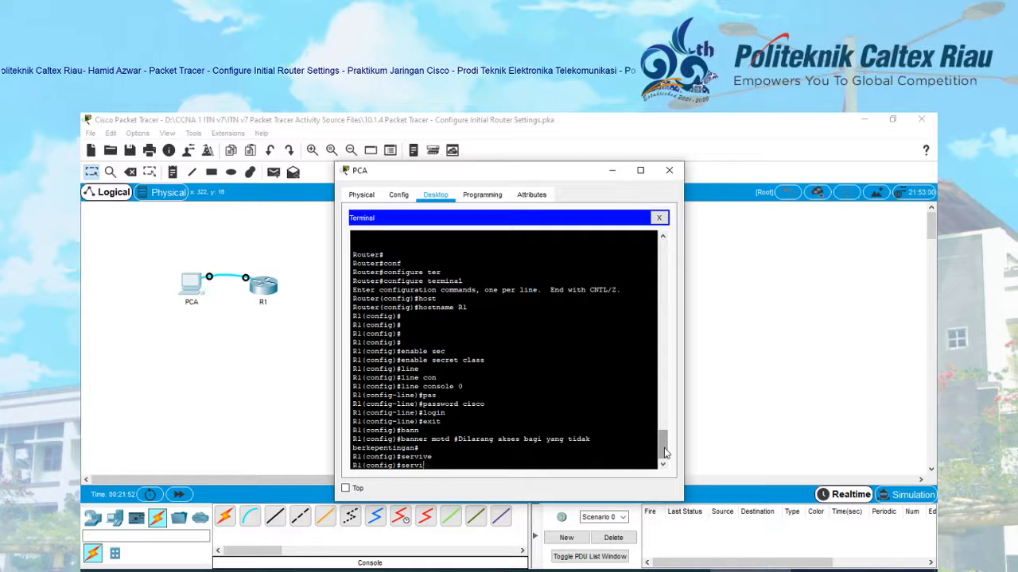
key(Tab)
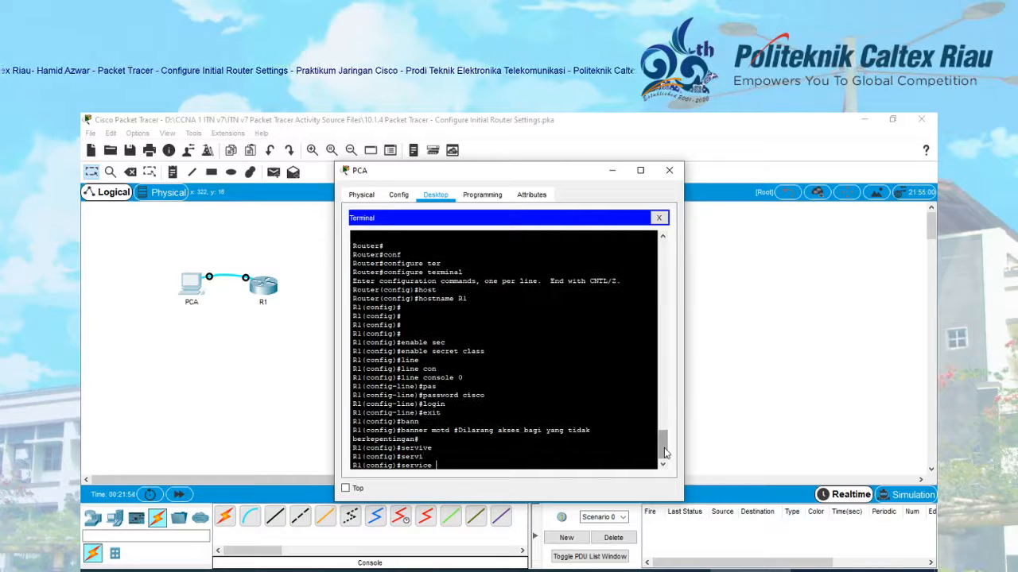
text(pass)
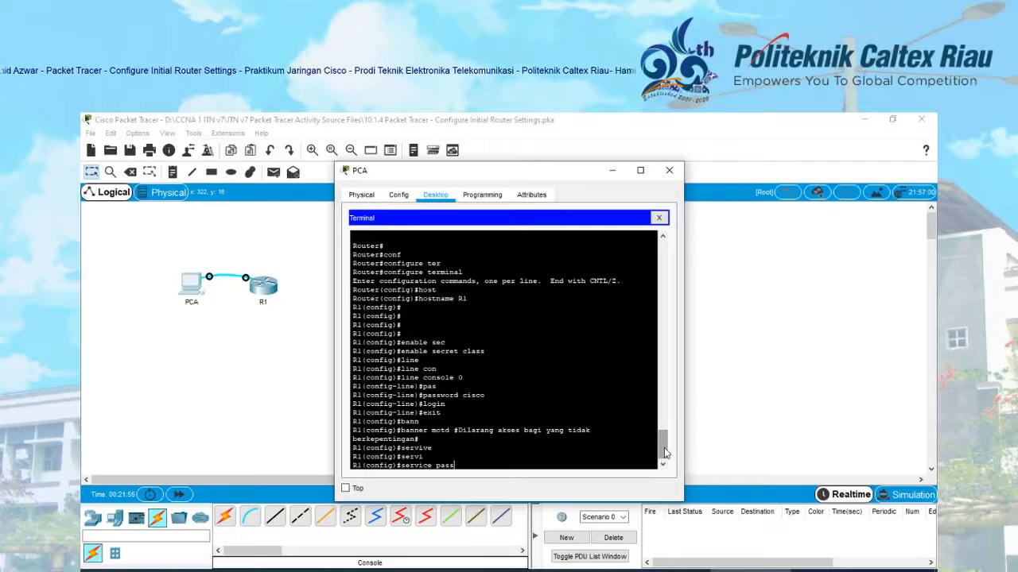
key(Tab)
key(Return)
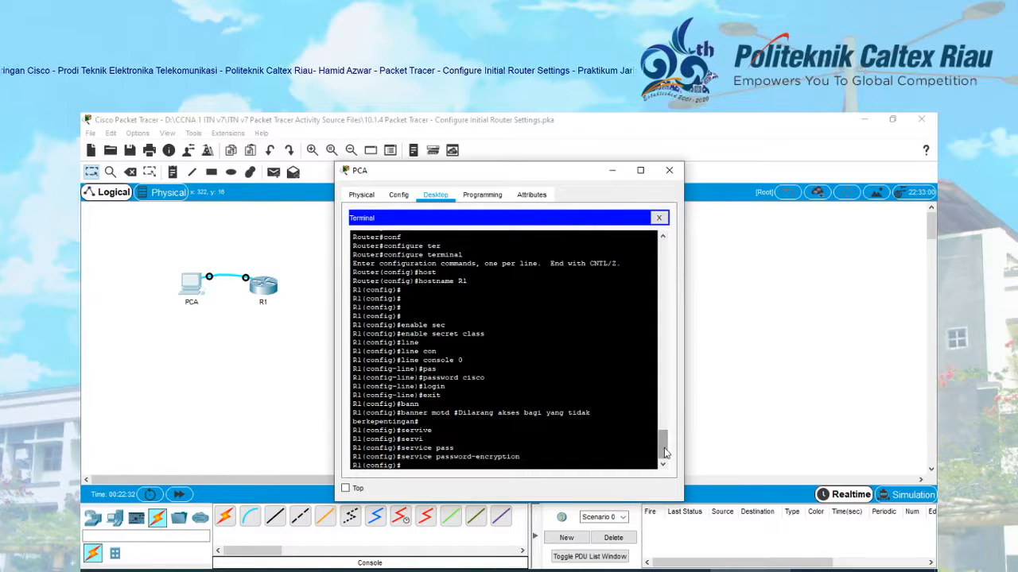
- Give VTY lines 0-4 the vty password and require login, then exit to global configuration
text(line)
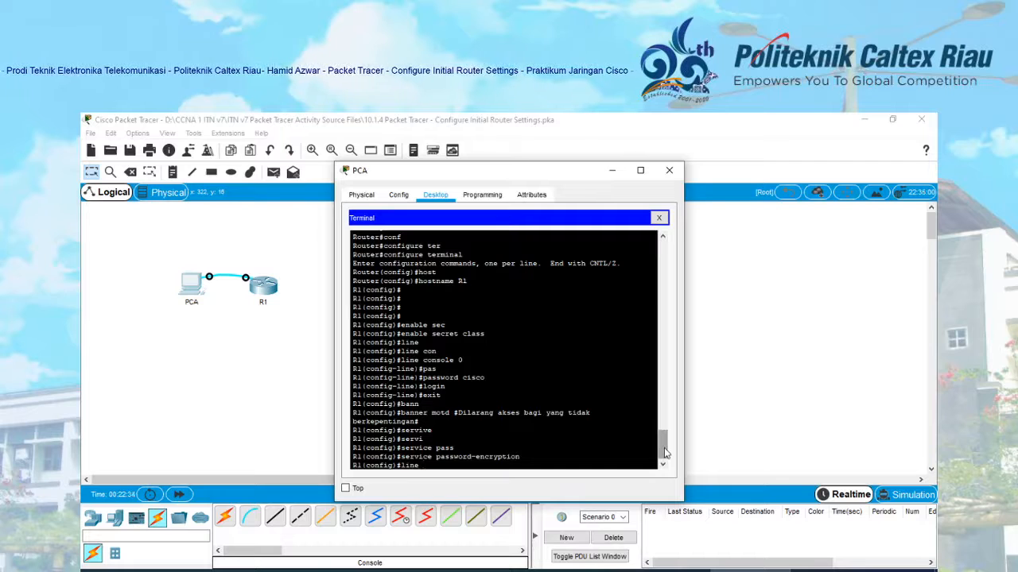
text( vty 0)
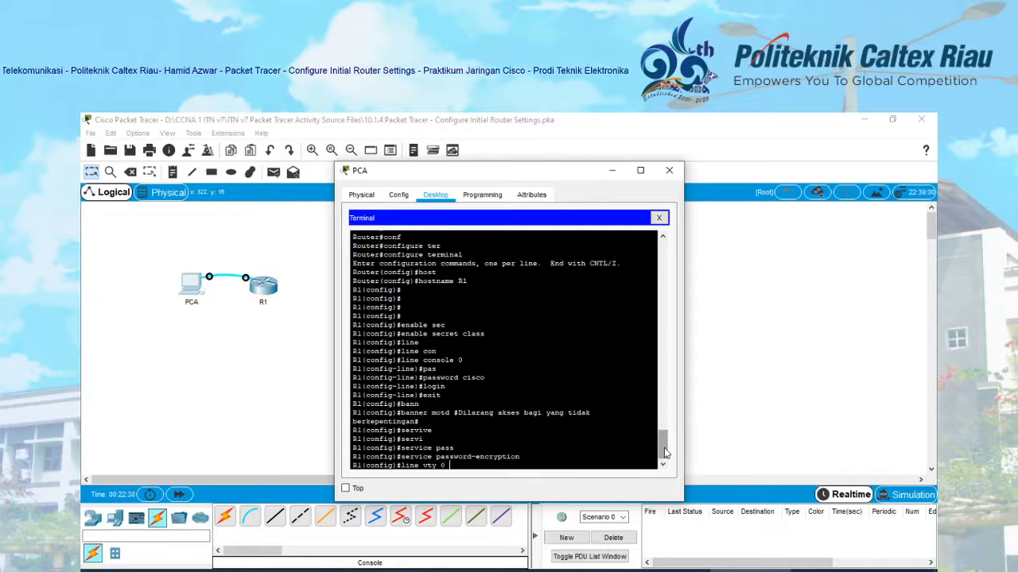
text(4 4)
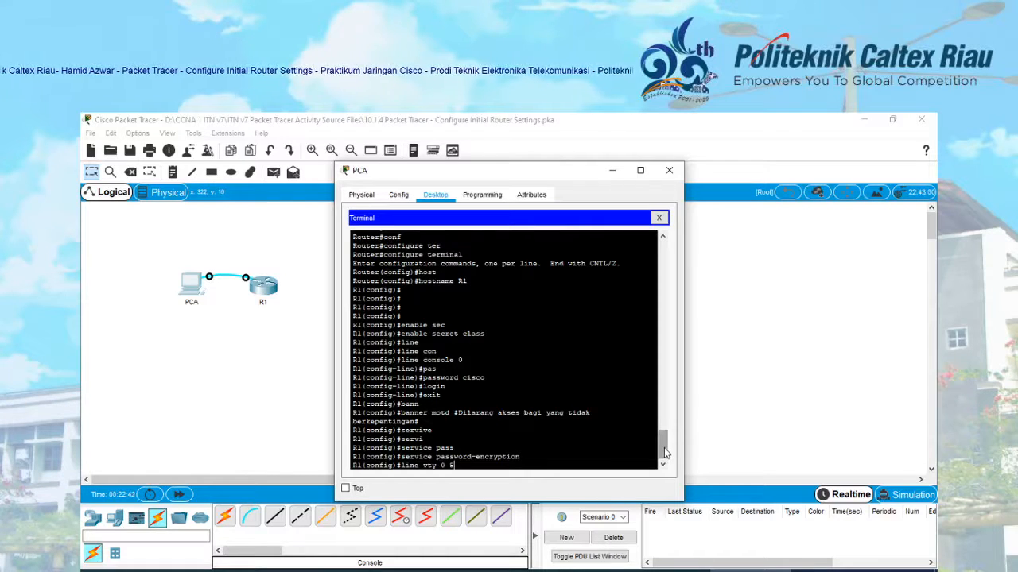
key(Return)
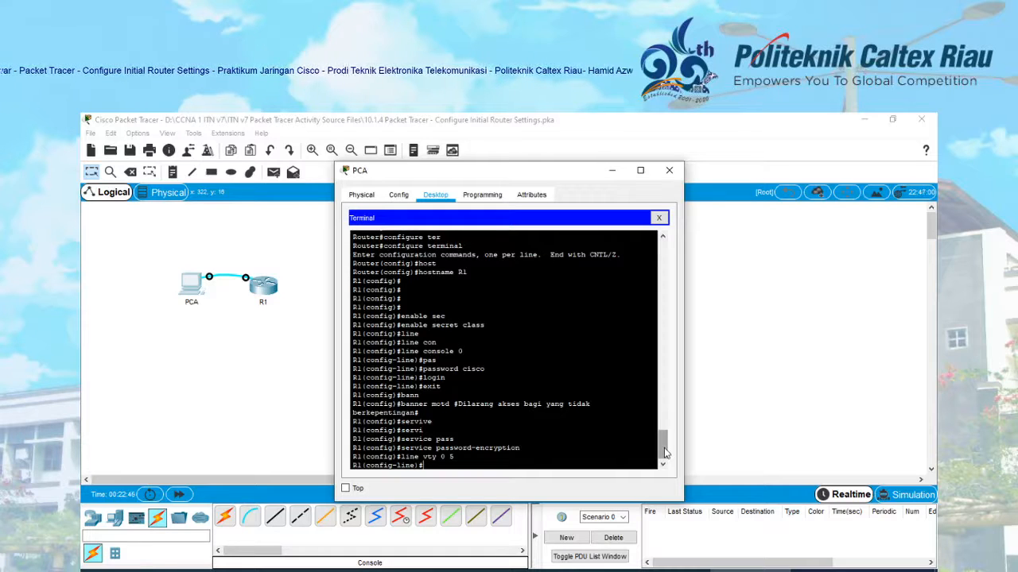
text(pass)
key(Tab)
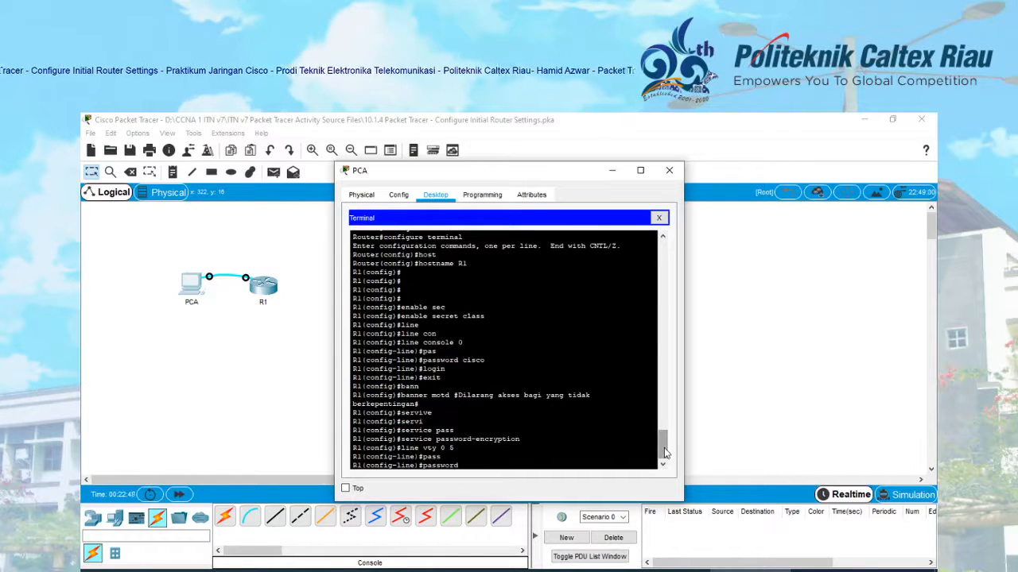
text(cisco)
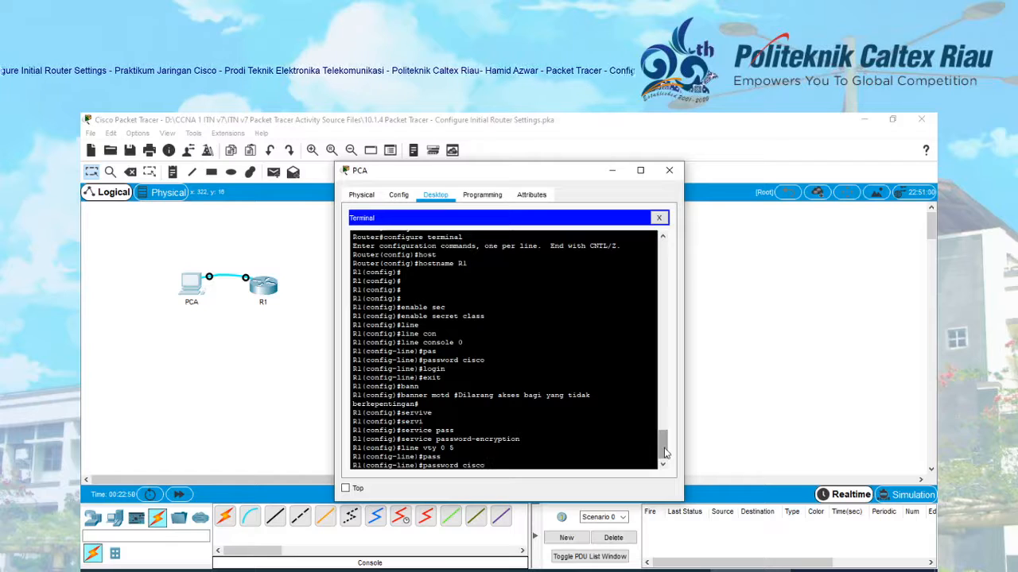
key(Return)
text(logi)
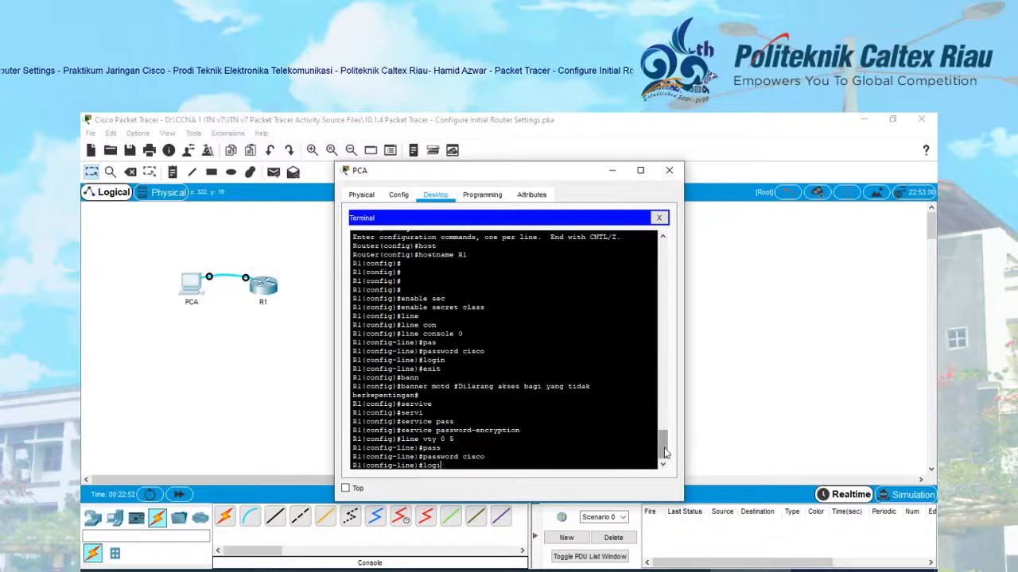
text(n exit)
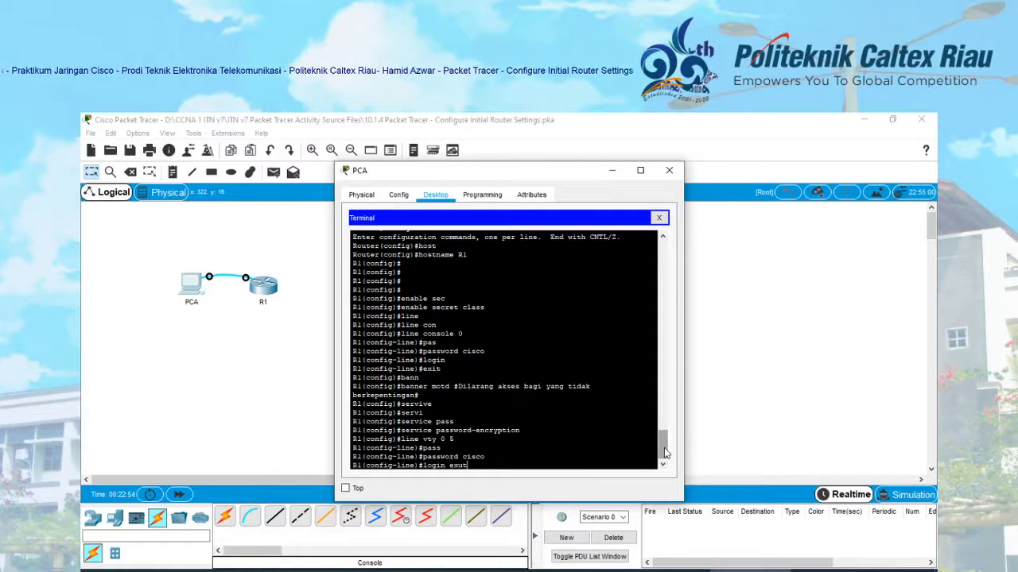
key(BackSpace)
key(BackSpace)
key(BackSpace)
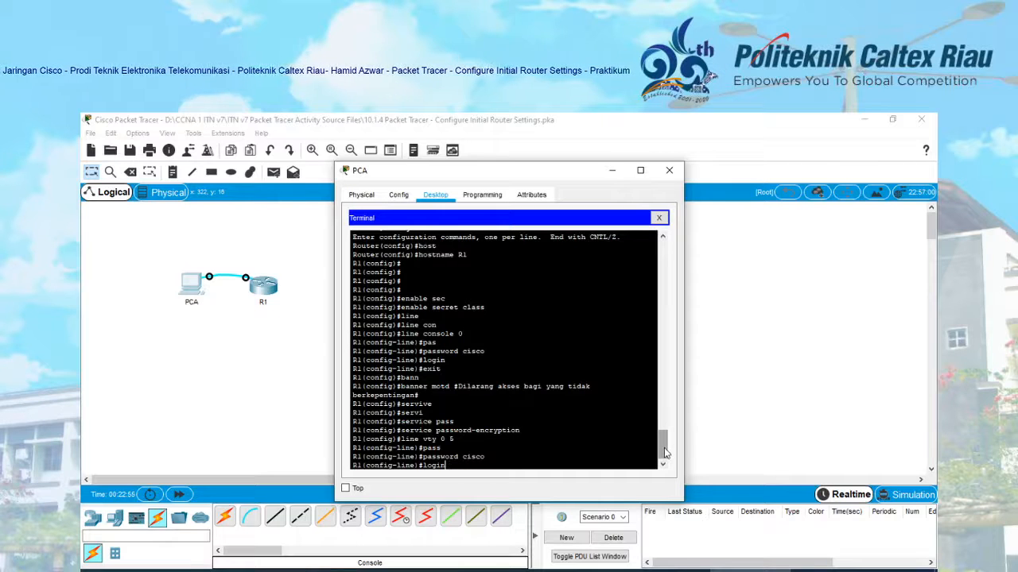
key(Return)
text(exit)
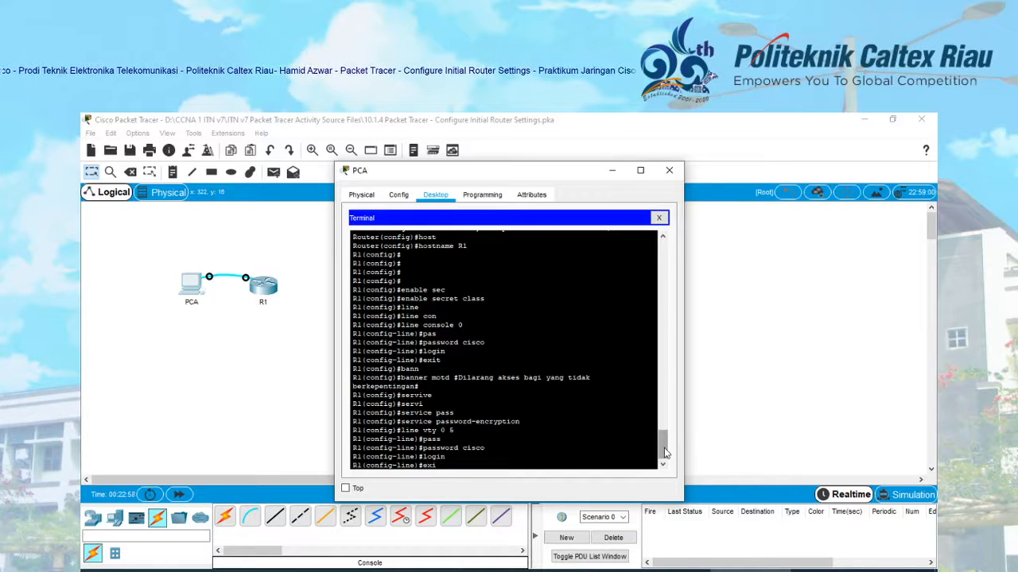
key(Return)
key(Return)
key(Return)
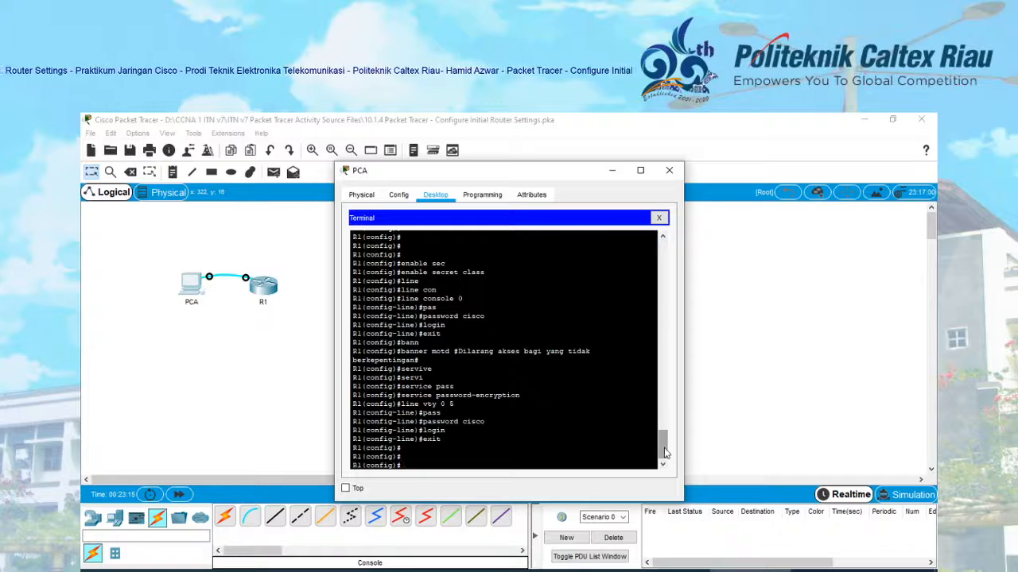
- Try interfaces FastEthernet 0/0 and FastEthernet 0/1, both rejected as invalid
text(int)
key(Tab)
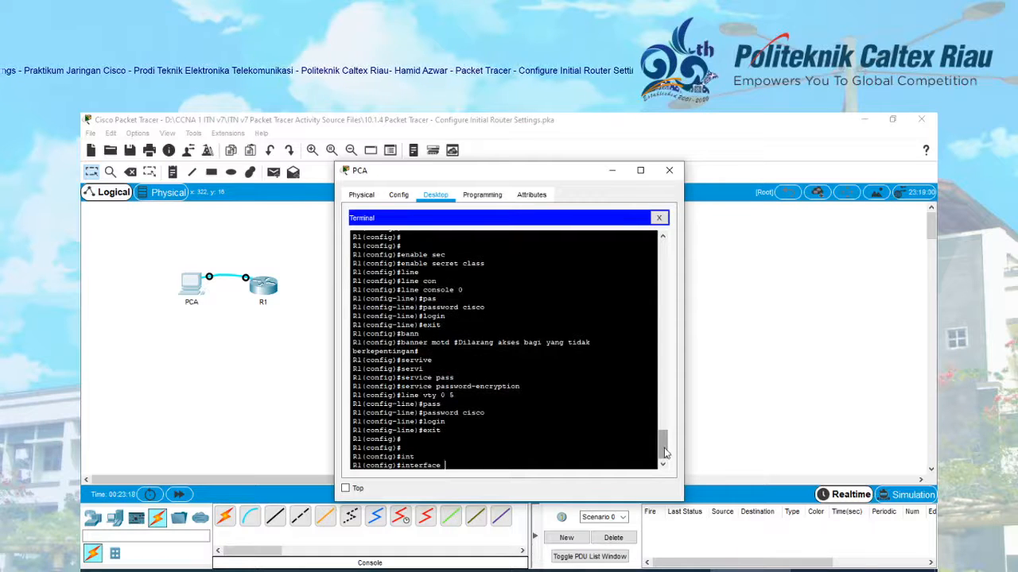
text(fa)
key(Tab)
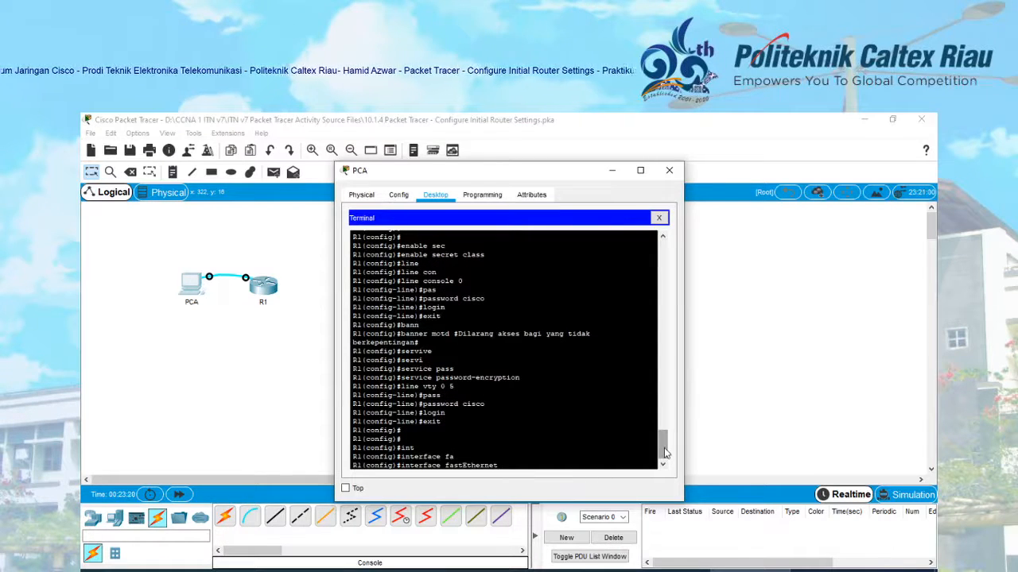
text(0/0)
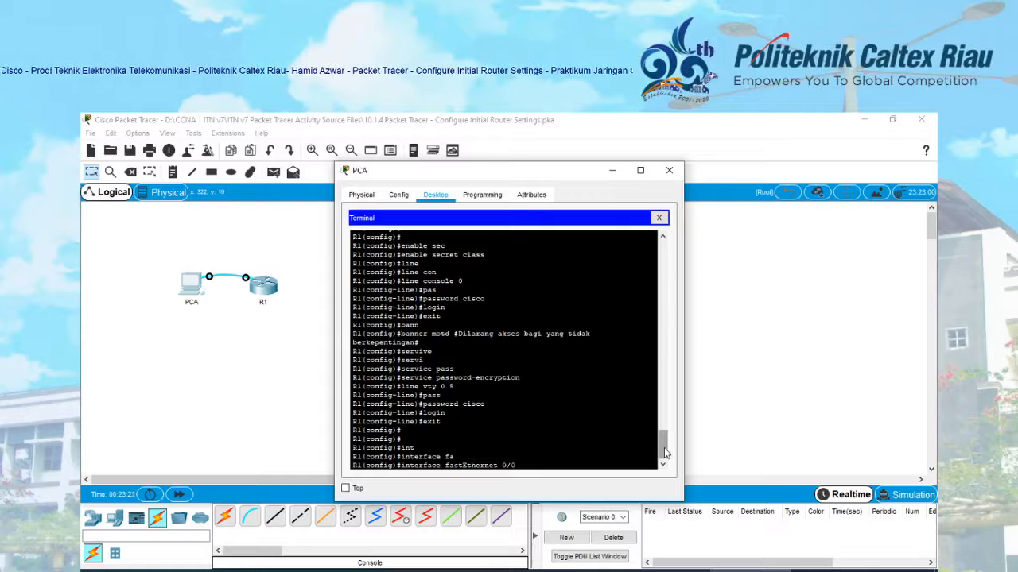
key(Return)
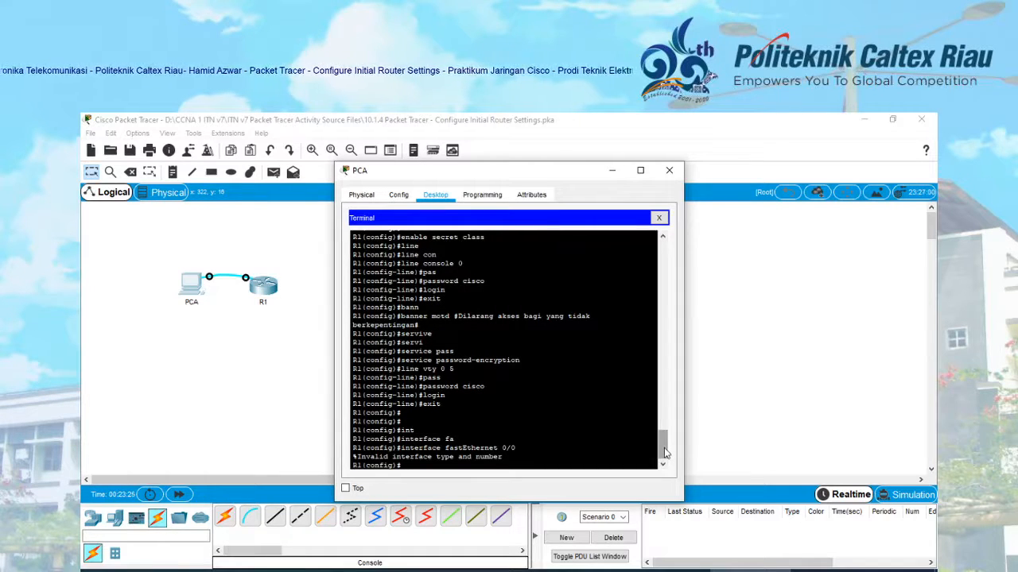
key(Up)
key(BackSpace)
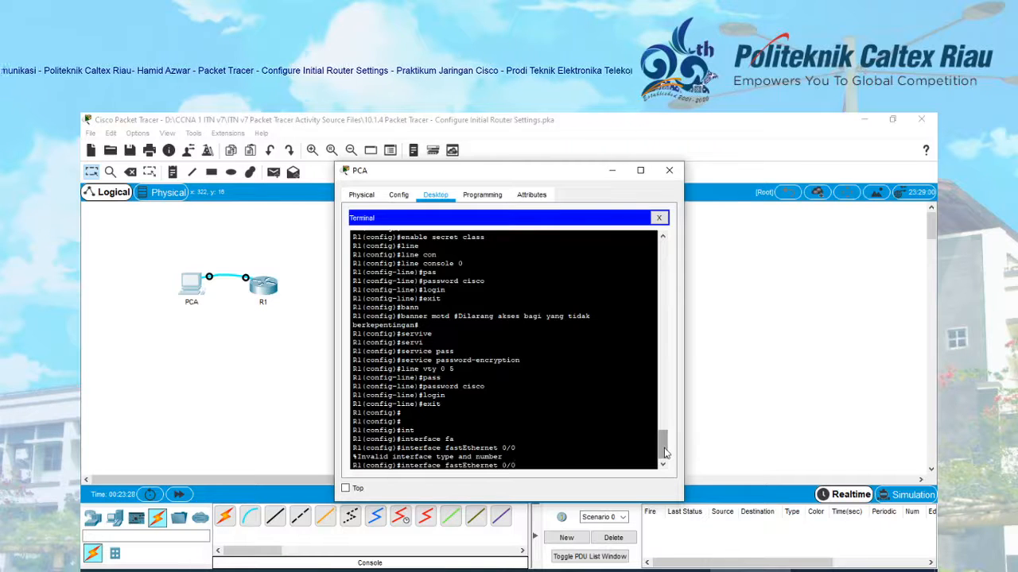
text(1)
key(BackSpace)
key(BackSpace)
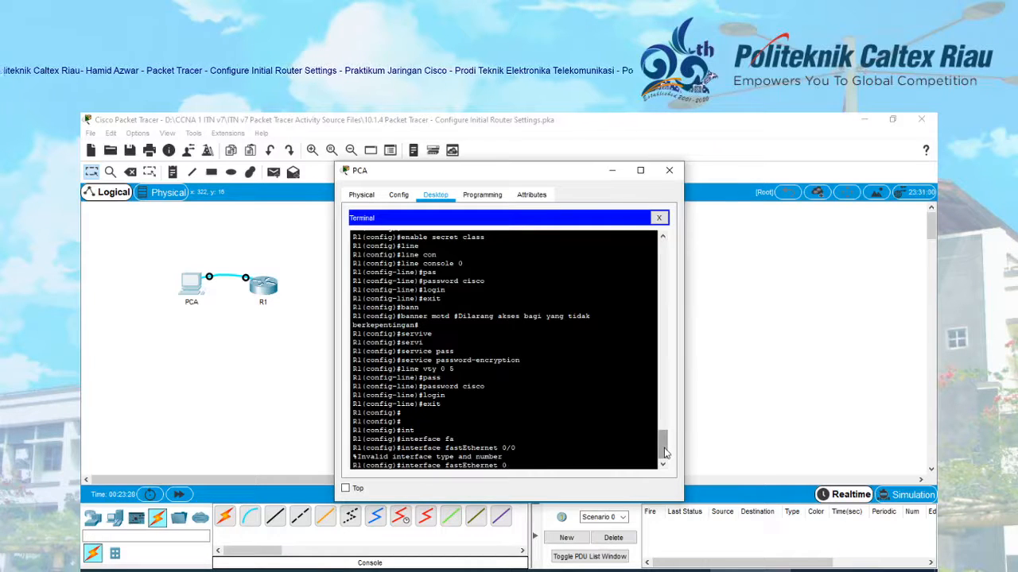
text(0)
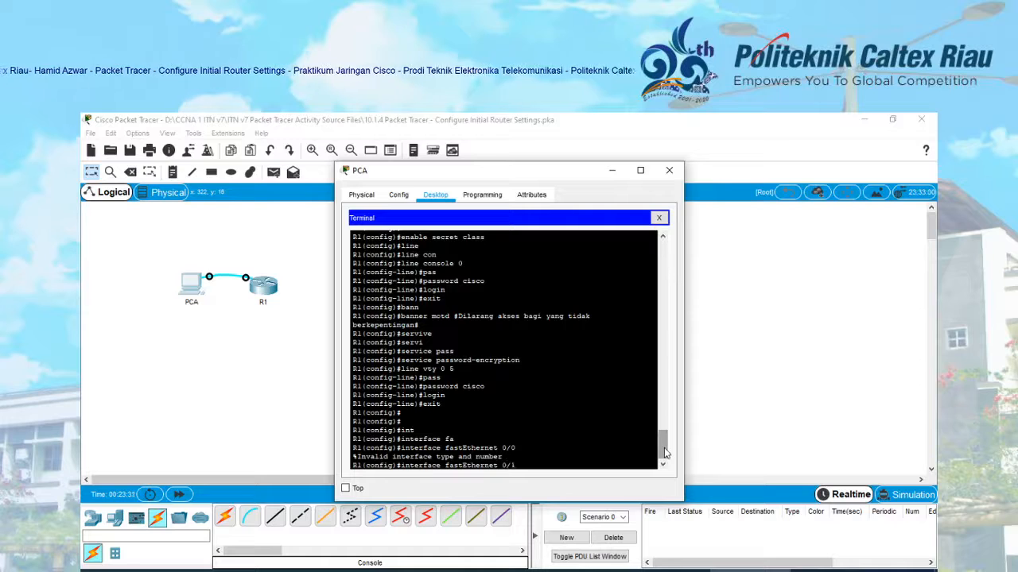
key(Return)
- Enter interface configuration mode for GigabitEthernet 0/0 instead
key(Up)
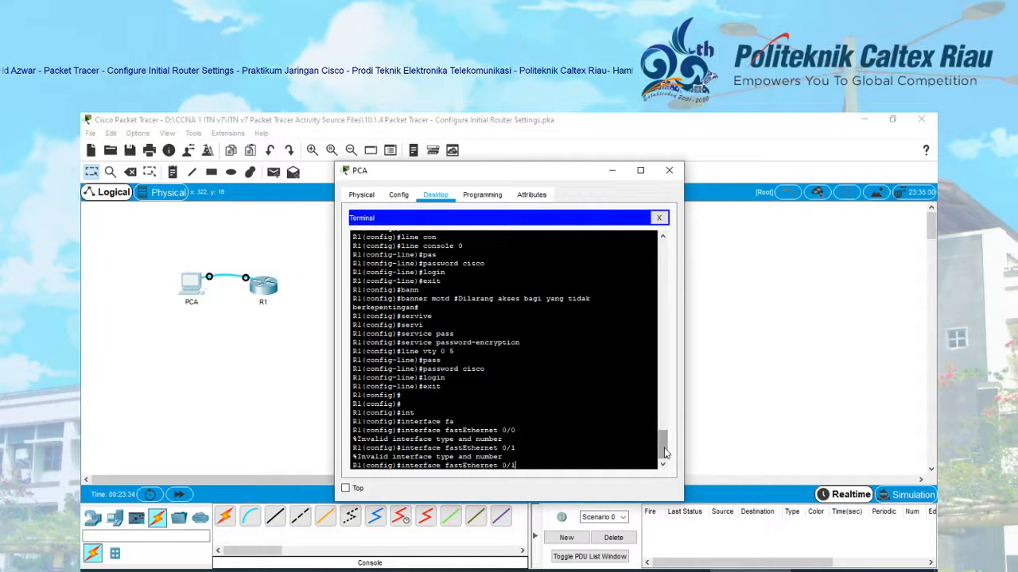
key(BackSpace)
key(BackSpace)
key(BackSpace)
key(BackSpace)
key(BackSpace)
key(BackSpace)
key(BackSpace)
key(BackSpace)
key(BackSpace)
key(BackSpace)
key(BackSpace)
key(BackSpace)
key(BackSpace)
key(BackSpace)
key(BackSpace)
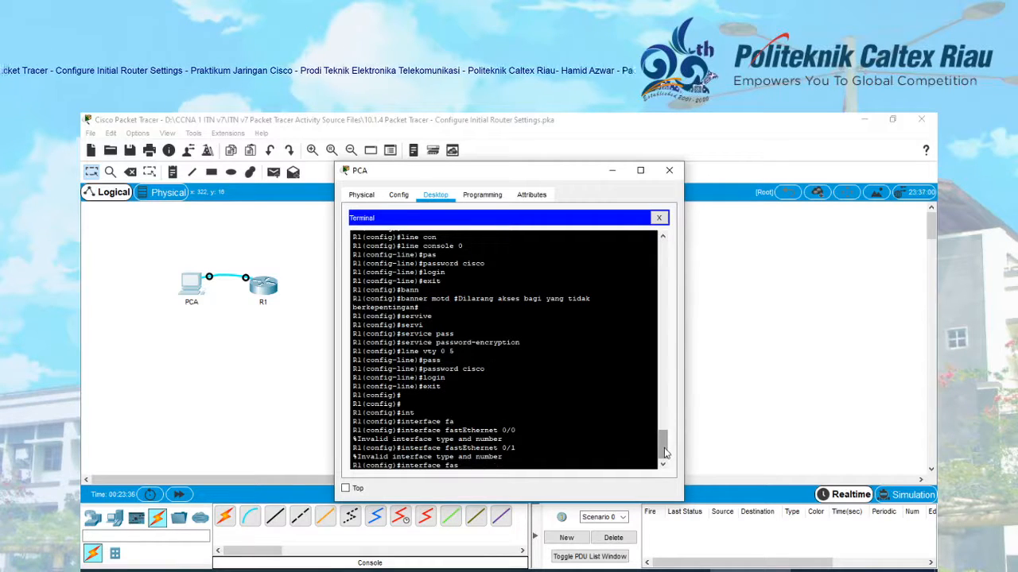
key(BackSpace)
text(gi)
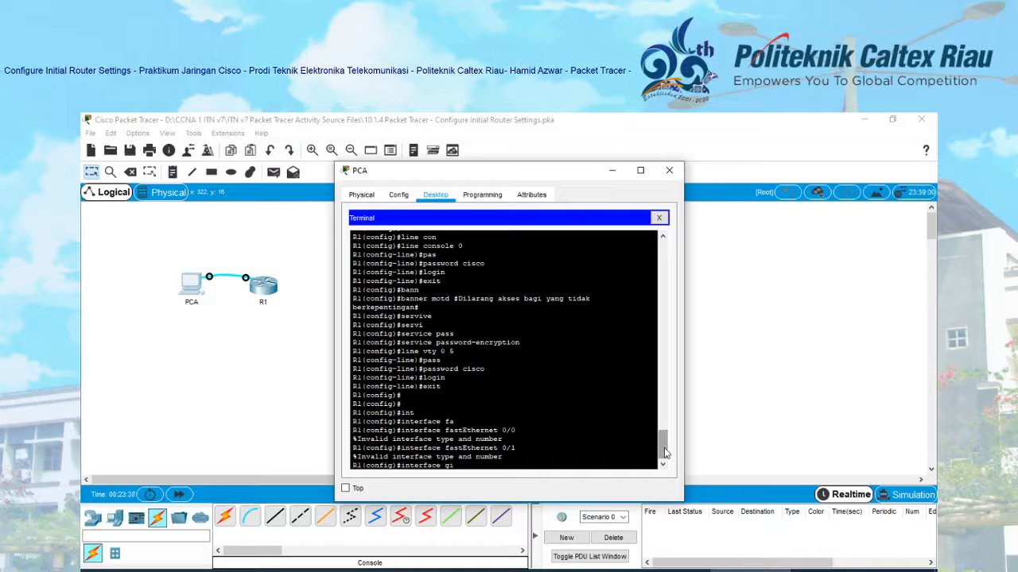
key(Tab)
text(0/0)
key(Return)
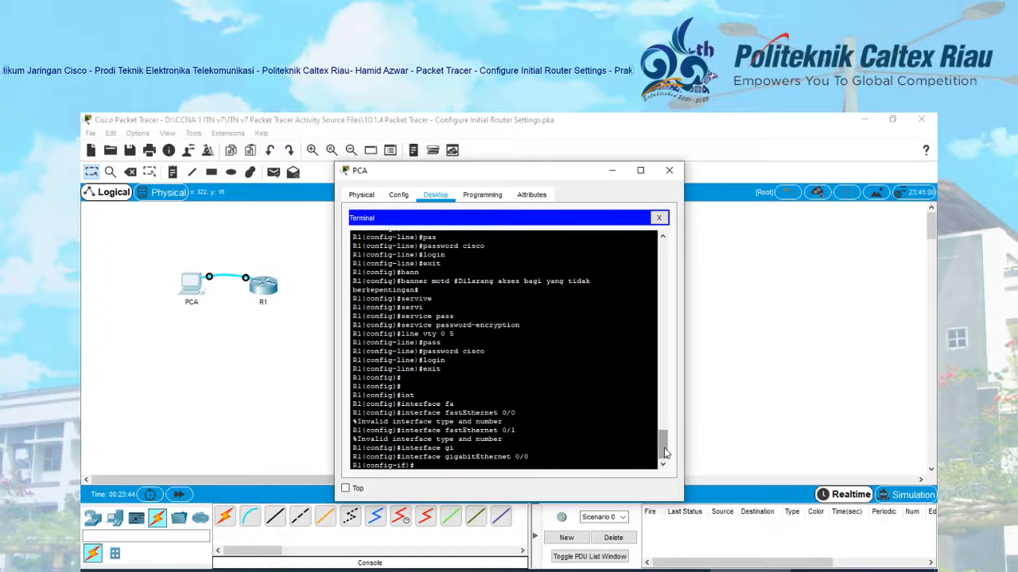
- Assign IP address 192.168.0.1 with mask 255.255.255.0 to GigabitEthernet0/0
text(ip add)
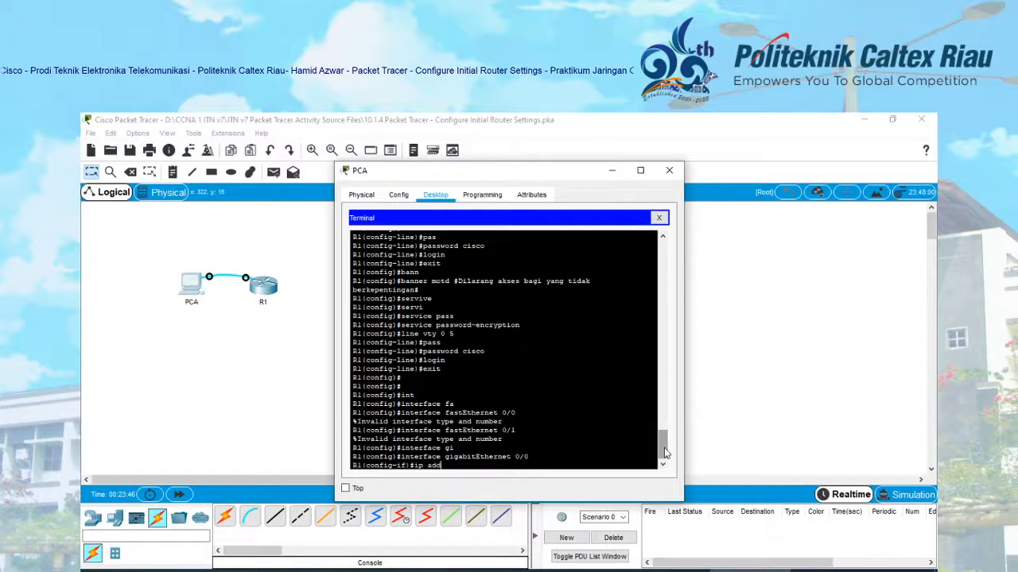
key(Tab)
text(192)
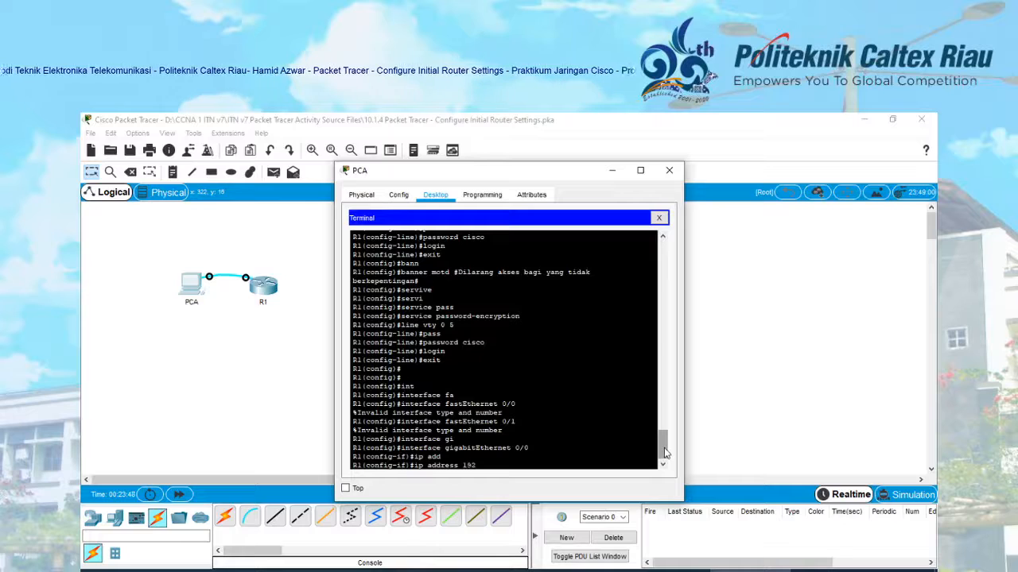
text(.168)
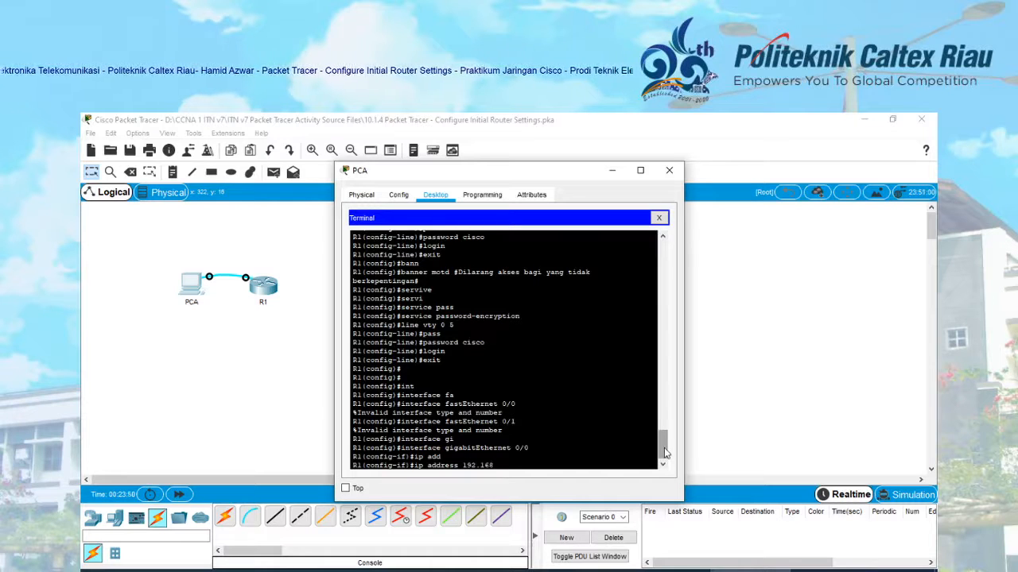
text(.0.1)
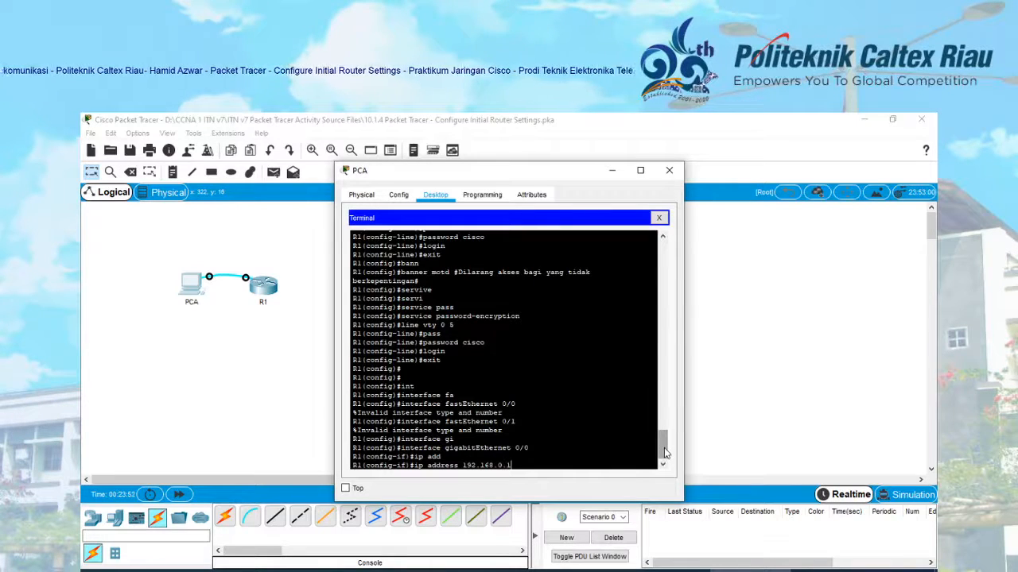
text( 255.2)
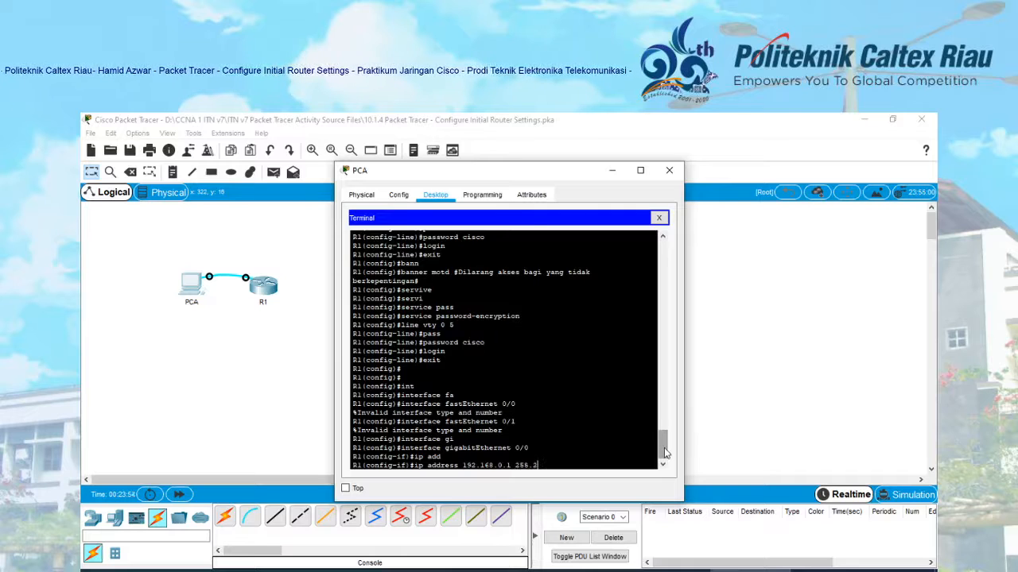
text(55.255.)
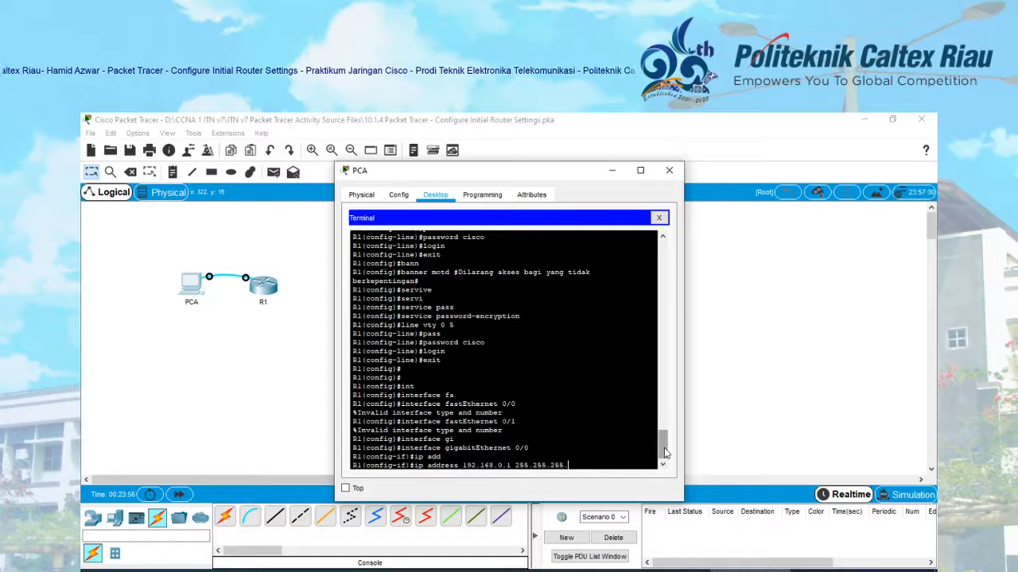
text(0)
key(Return)
- Enable the interface with no shutdown so its link comes up
text(no sh)
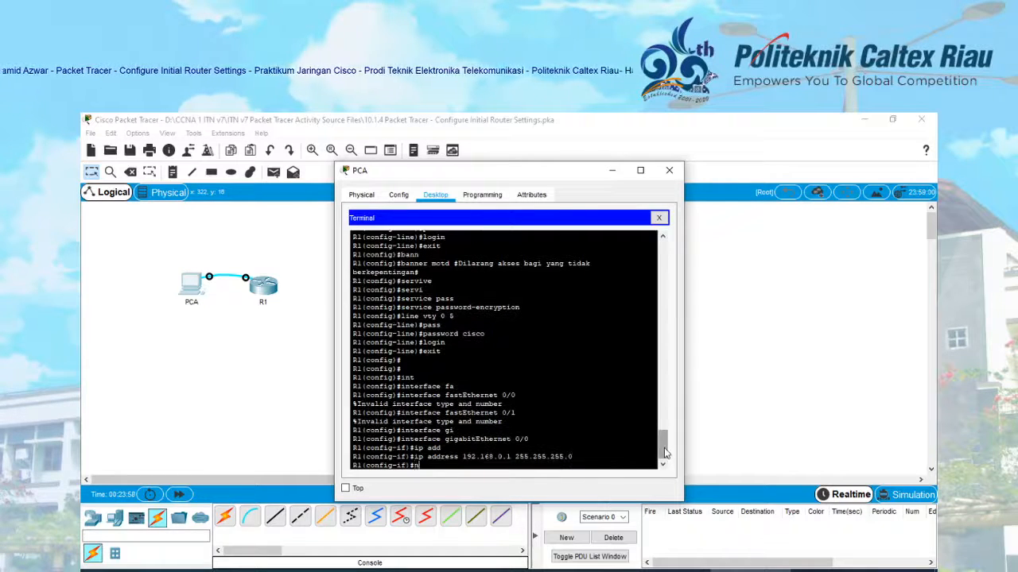
key(Tab)
key(Return)
key(Return)
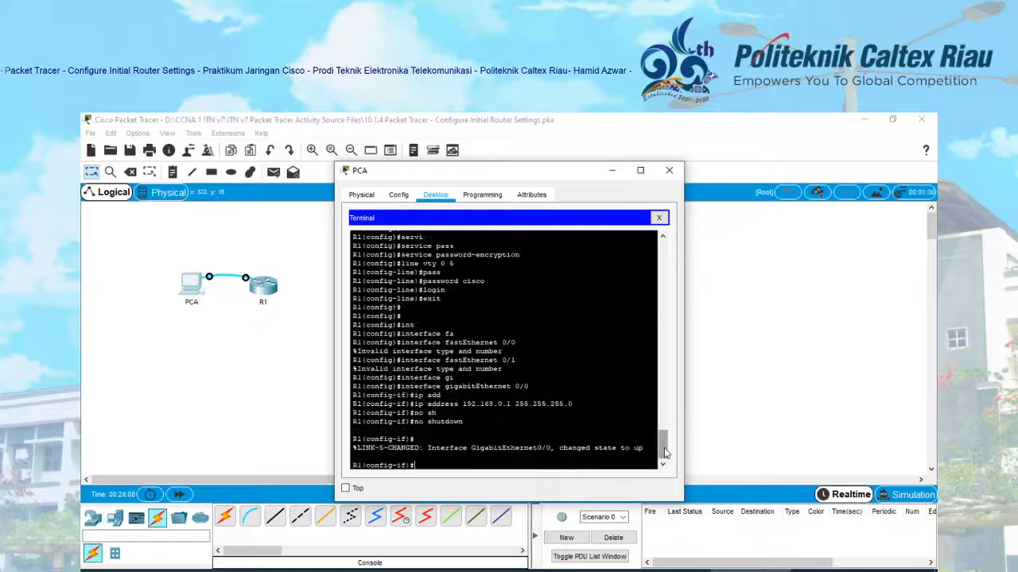
key(Return)
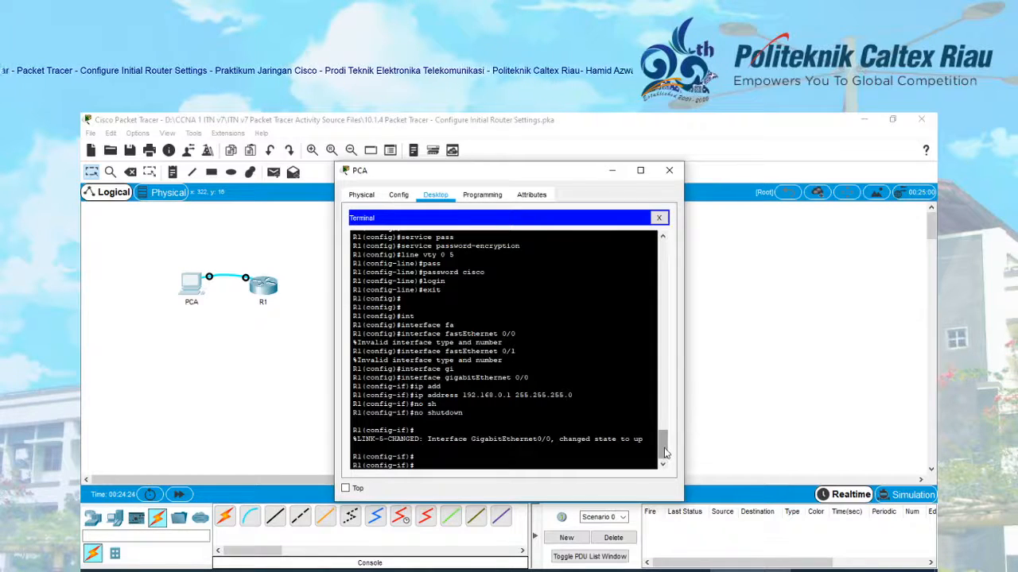
- Return to privileged mode with Ctrl+Z, log out with exit, and start a new console session
key(ctrl+z)
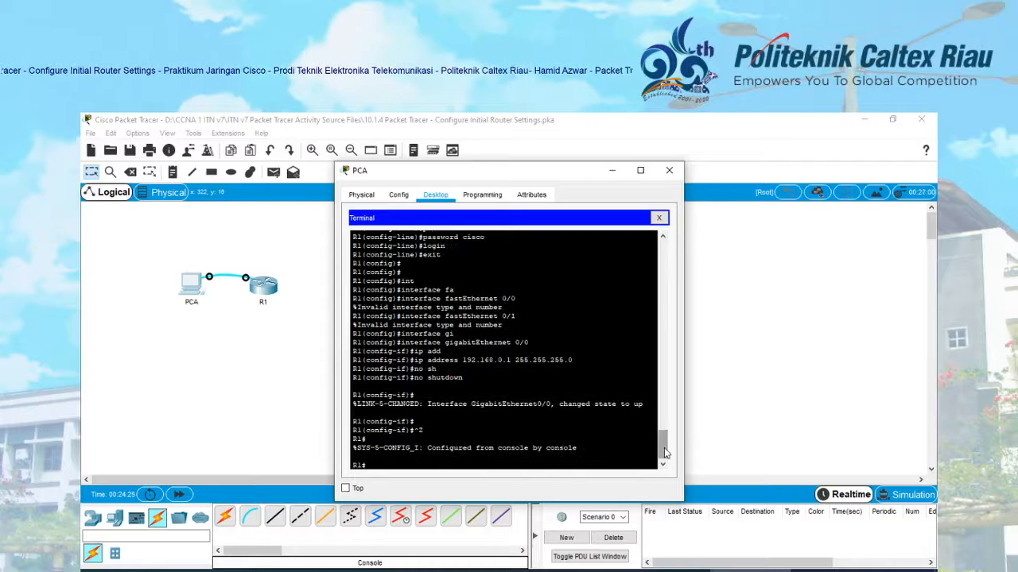
text(exit)
key(Return)
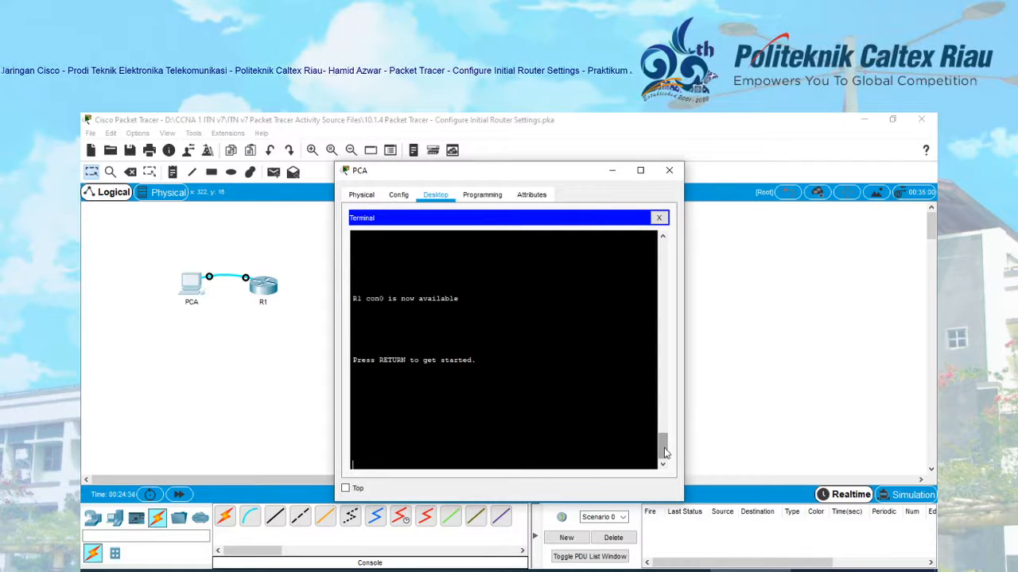
key(Return)
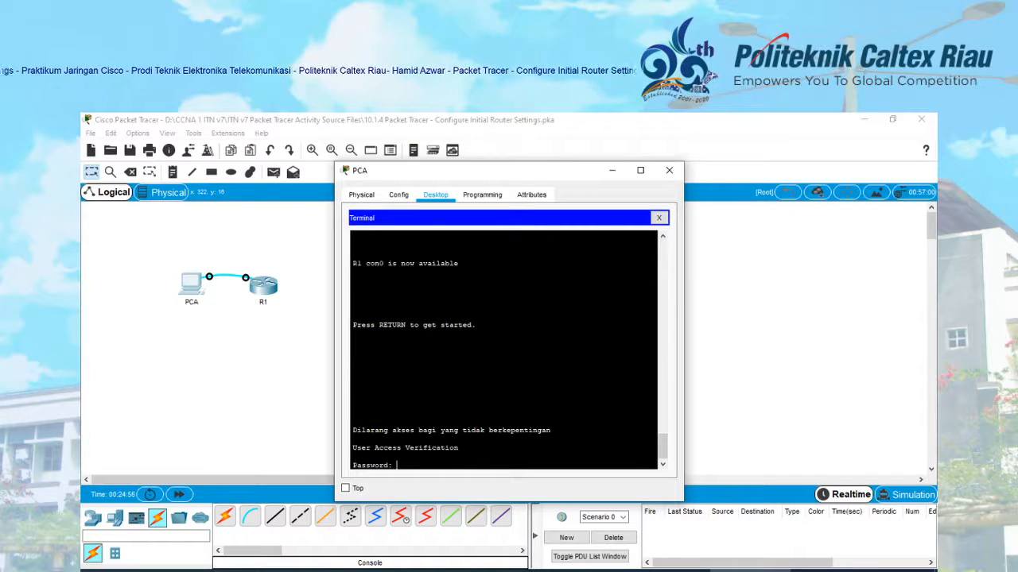
- Log in with the console password, then use enable and the enable secret to reach R1#
key(Return)
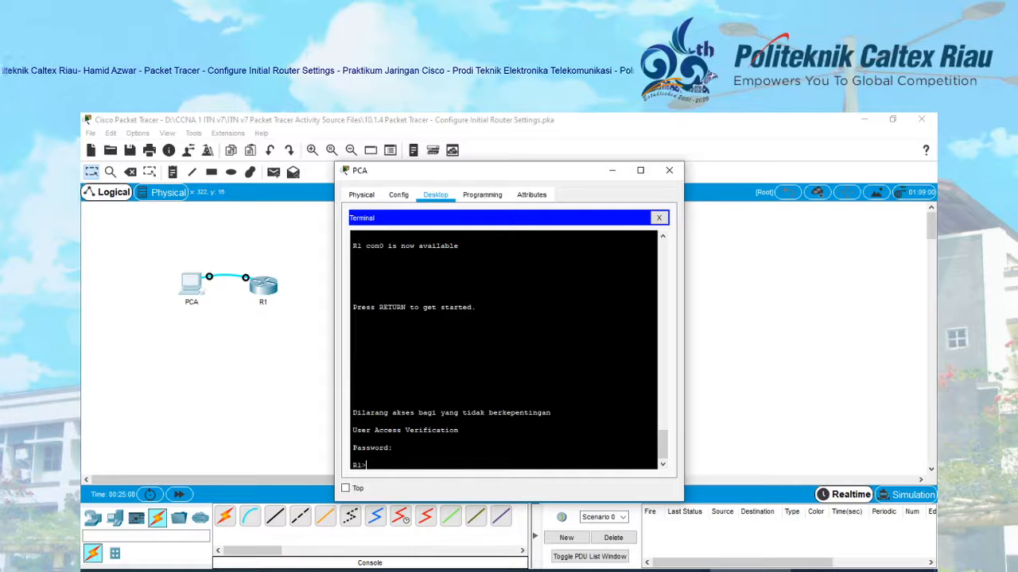
text(enable)
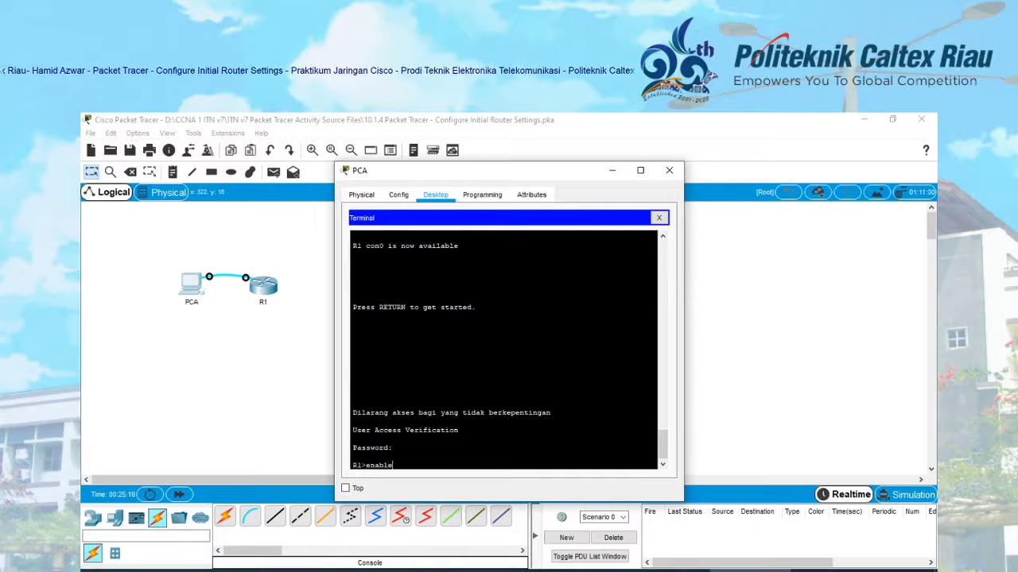
key(Return)
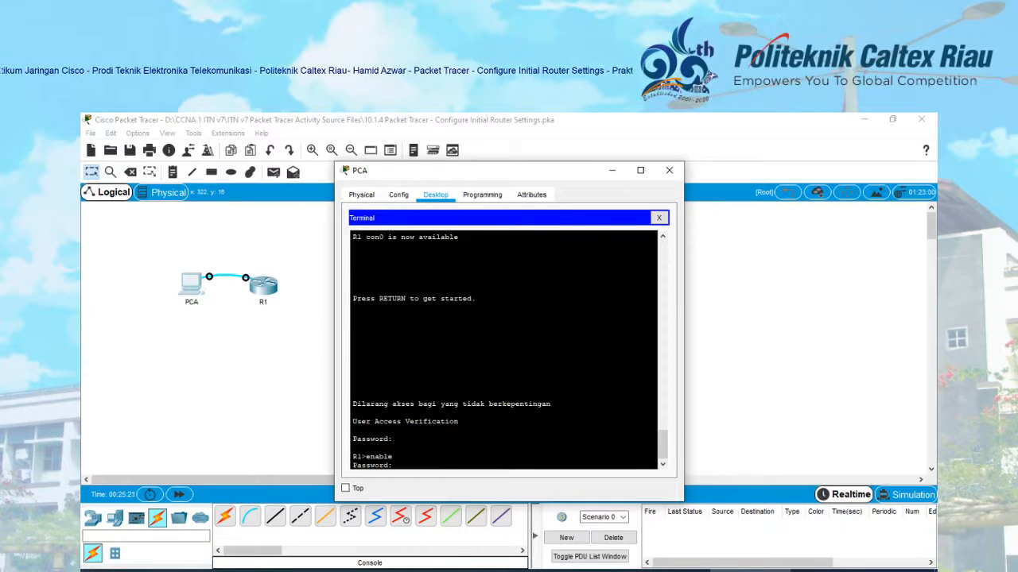
key(Return)
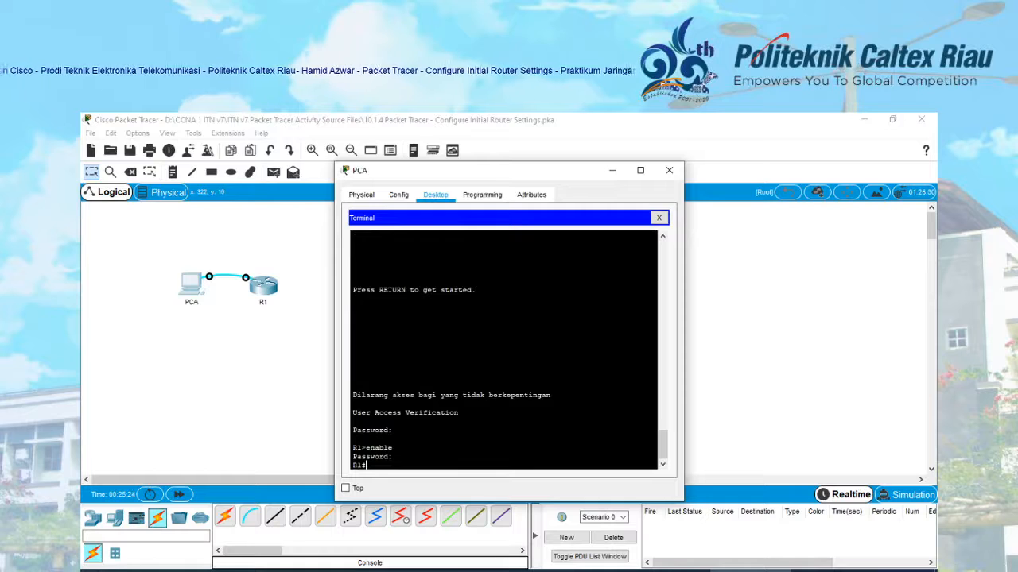